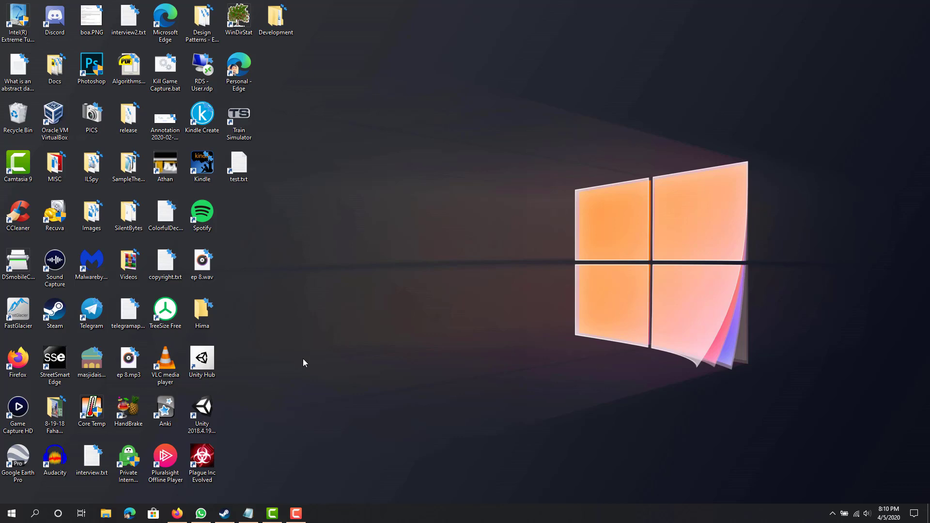
Search 'power plan' to edit the Balanced plan, then go back up to the Power Options overview.
{"action": "key", "text": "super"}
{"action": "type", "text": "power"}
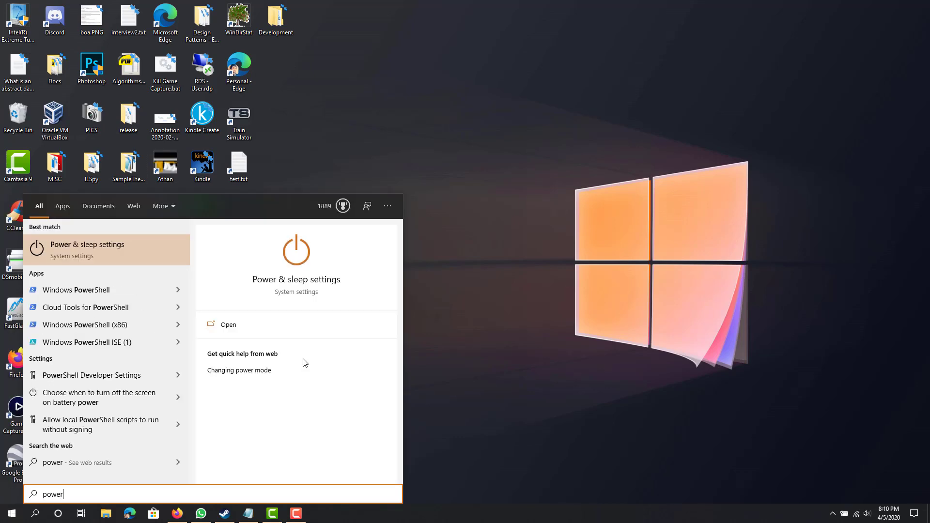
{"action": "type", "text": " plan"}
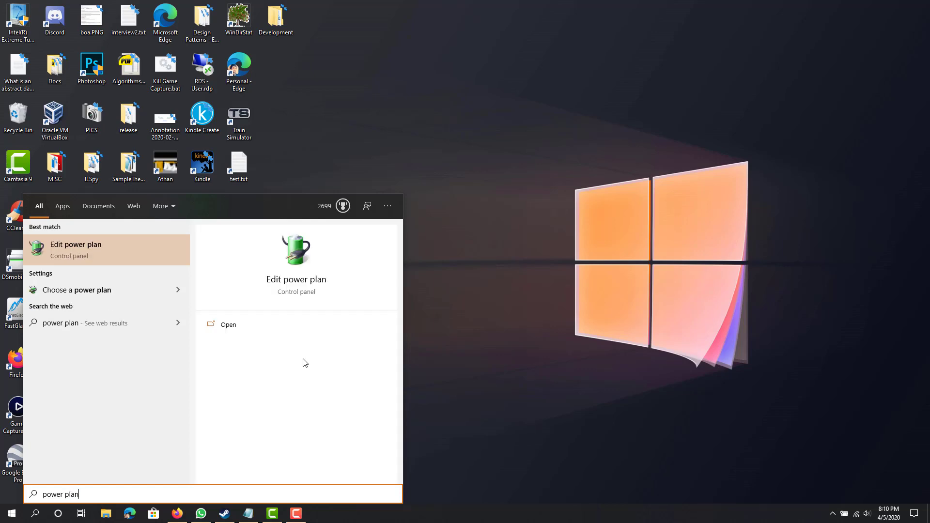
{"action": "key", "text": "Return"}
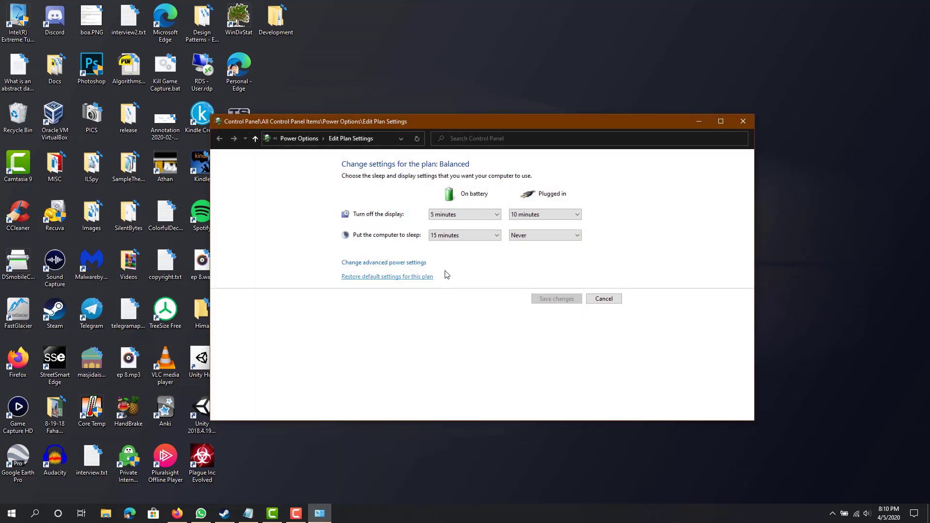
{"action": "left_click", "coordinate": [303, 139]}
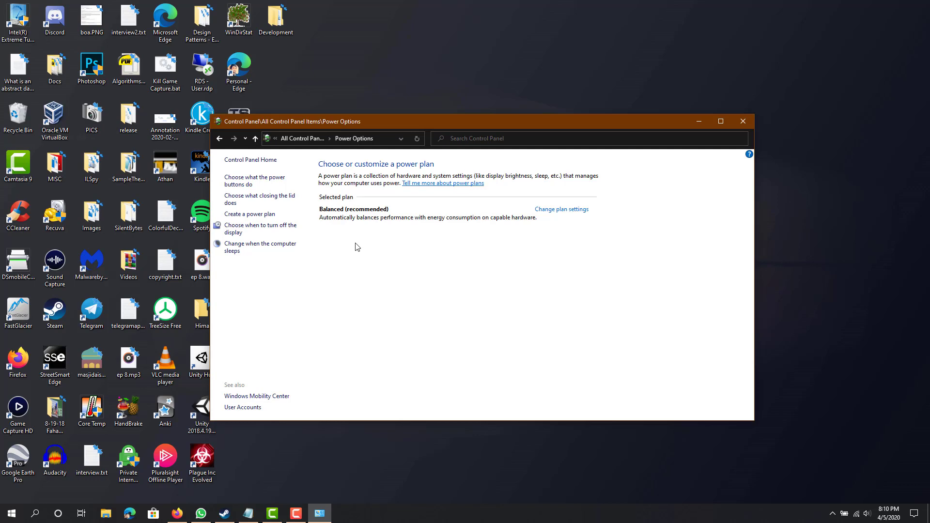
Open Task Manager at the upper left with the Power Options window moved down and right.
{"action": "key", "text": "ctrl+shift+Escape"}
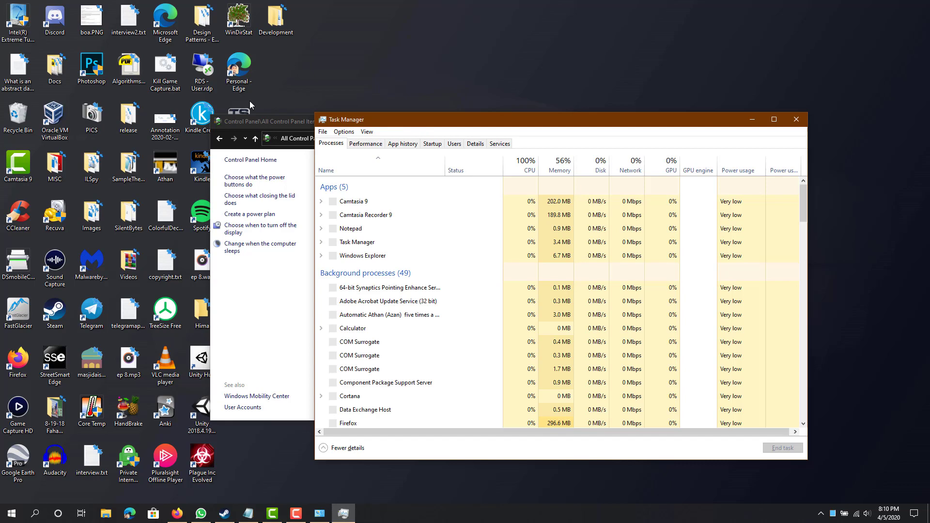
{"action": "left_click_drag", "start_coordinate": [379, 118], "coordinate": [135, 56]}
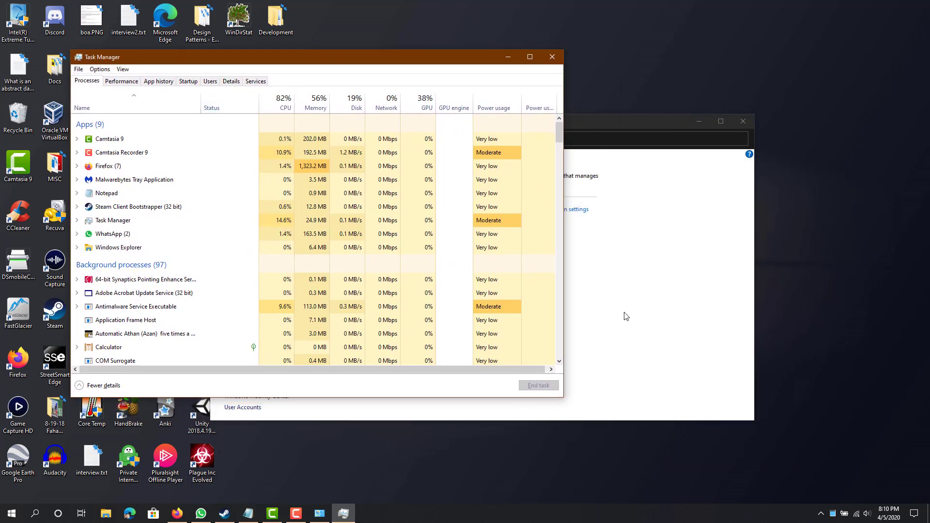
{"action": "left_click", "coordinate": [647, 332]}
{"action": "left_click_drag", "start_coordinate": [324, 125], "coordinate": [426, 192]}
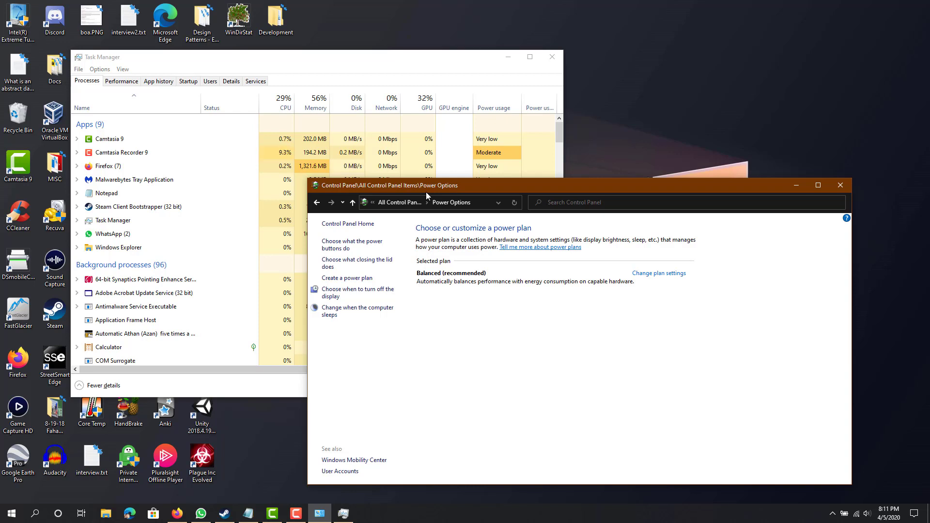
Scroll through the process list and sort it by Name in reverse order.
{"action": "left_click", "coordinate": [172, 279]}
{"action": "scroll", "coordinate": [173, 277], "scroll_direction": "down", "scroll_amount": 1}
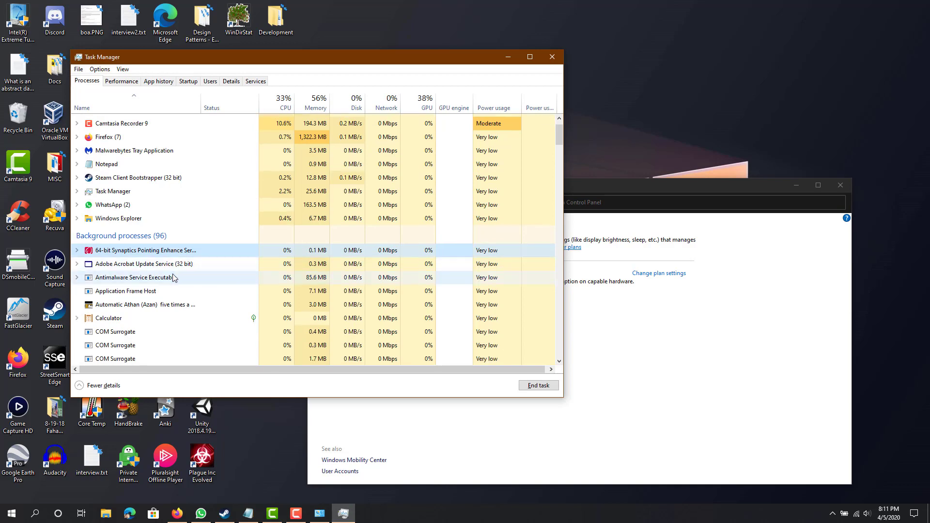
{"action": "scroll", "coordinate": [173, 277], "scroll_direction": "down", "scroll_amount": 12}
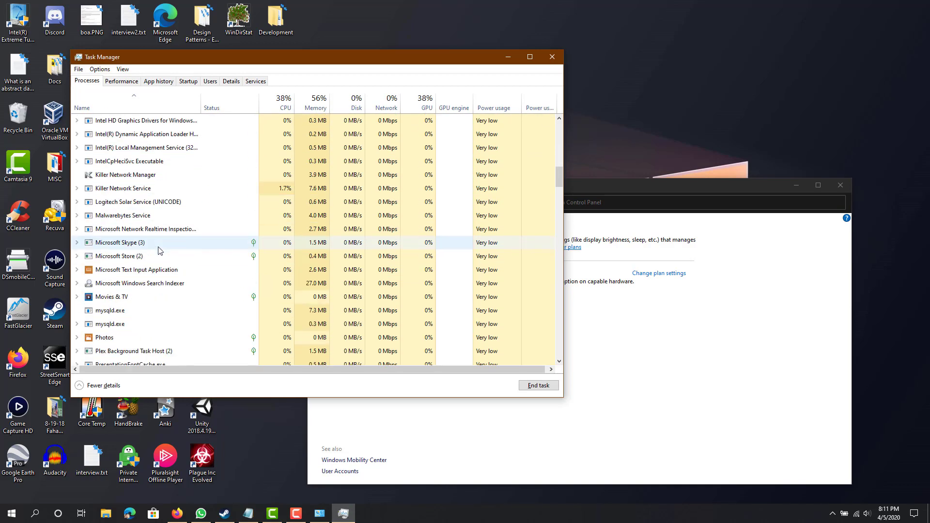
{"action": "scroll", "coordinate": [160, 250], "scroll_direction": "down", "scroll_amount": 6}
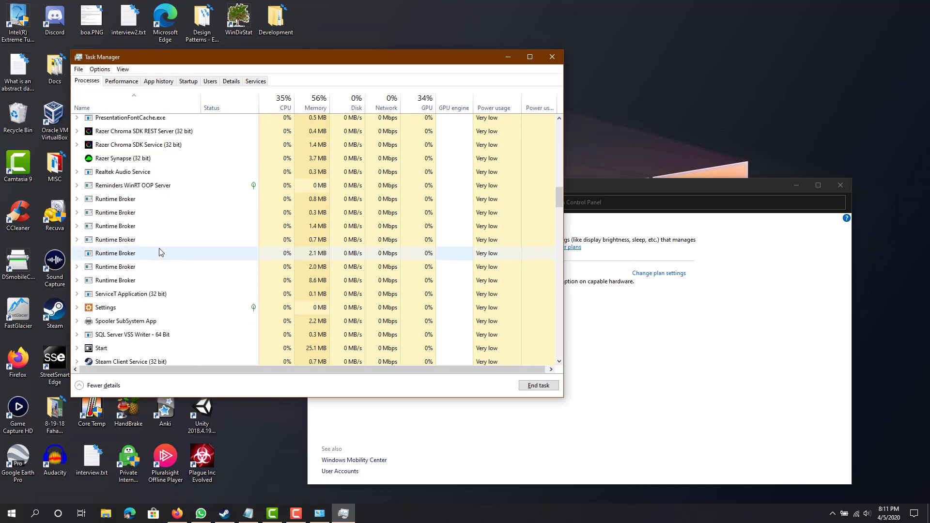
{"action": "scroll", "coordinate": [161, 251], "scroll_direction": "down", "scroll_amount": 2}
{"action": "scroll", "coordinate": [160, 251], "scroll_direction": "down", "scroll_amount": 10}
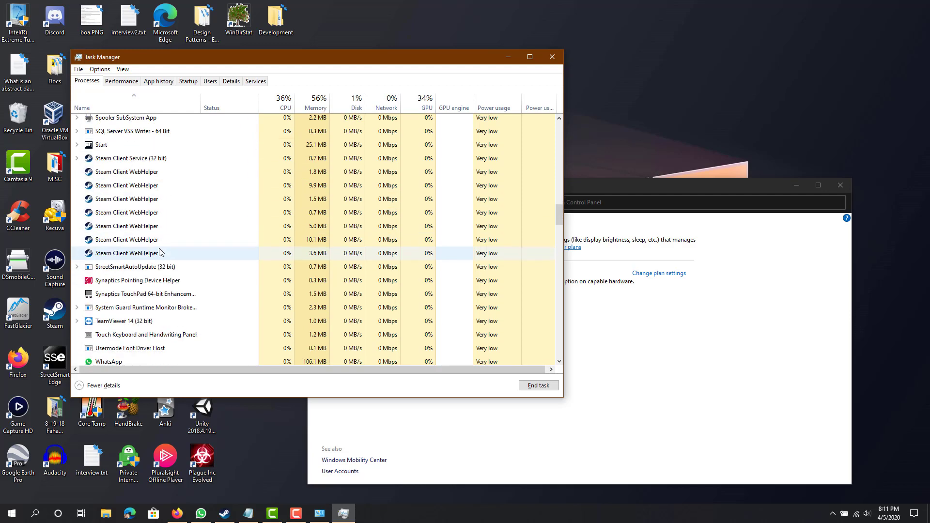
{"action": "scroll", "coordinate": [161, 251], "scroll_direction": "down", "scroll_amount": 5}
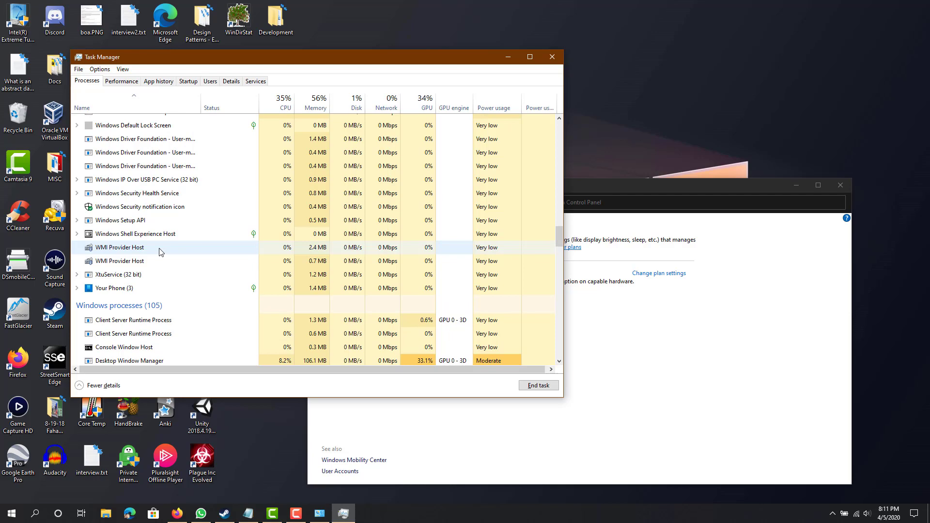
{"action": "scroll", "coordinate": [161, 252], "scroll_direction": "down", "scroll_amount": 1}
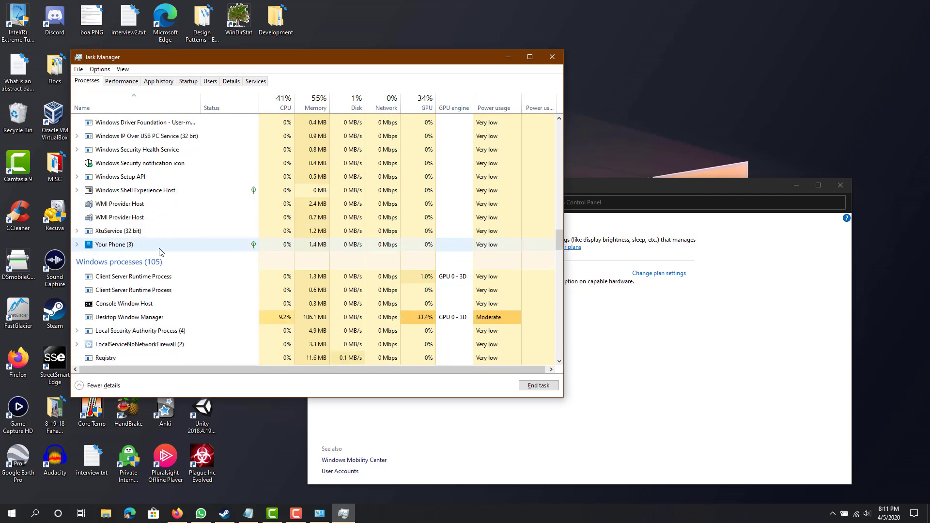
{"action": "left_click", "coordinate": [141, 105]}
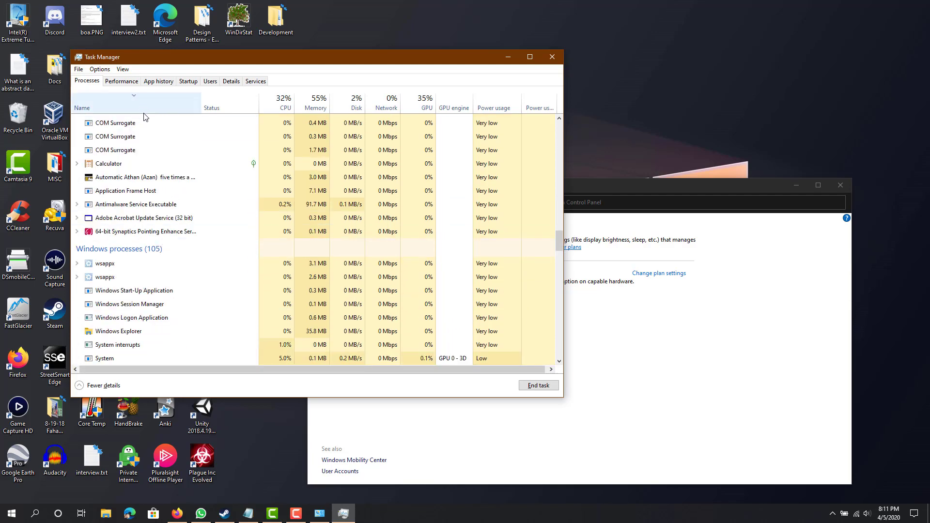
Find Service Host: SysMain and view its context menu without choosing an action.
{"action": "scroll", "coordinate": [165, 194], "scroll_direction": "down", "scroll_amount": 8}
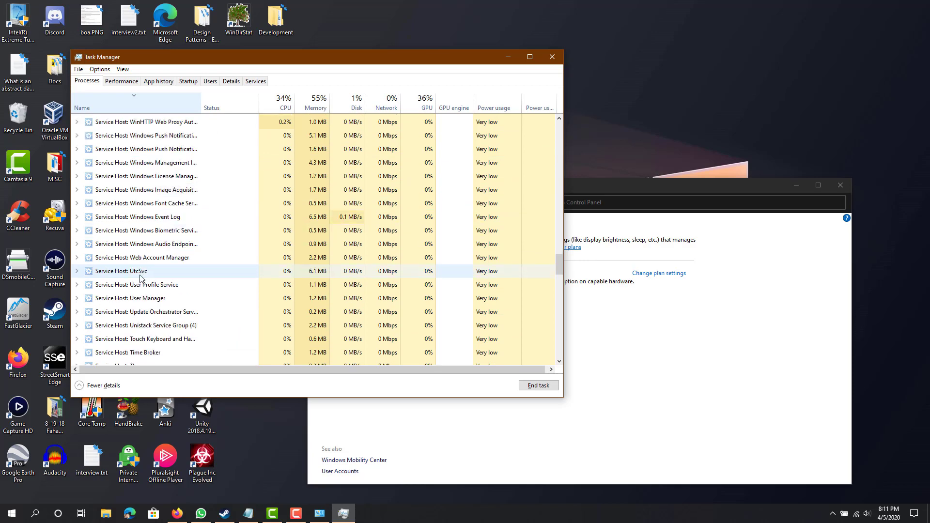
{"action": "left_click", "coordinate": [145, 298]}
{"action": "scroll", "coordinate": [156, 275], "scroll_direction": "up", "scroll_amount": 1}
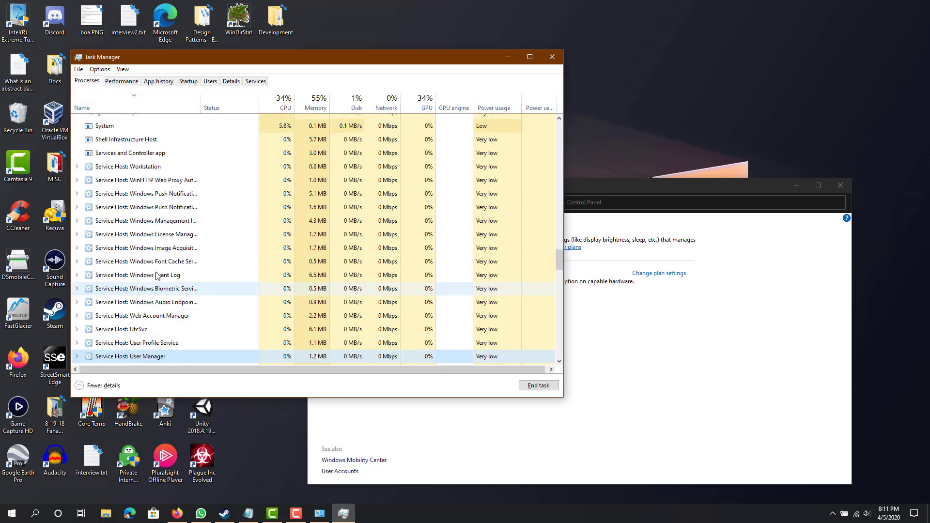
{"action": "scroll", "coordinate": [158, 291], "scroll_direction": "down", "scroll_amount": 4}
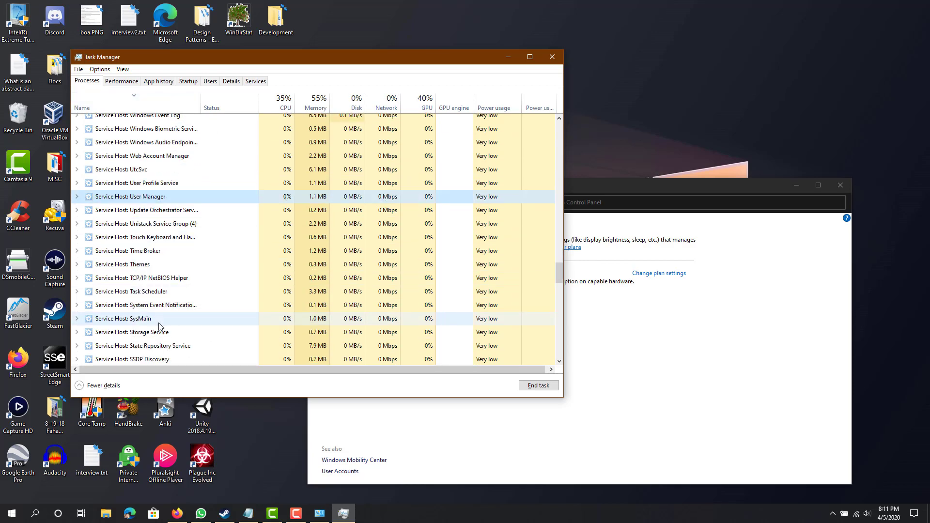
{"action": "left_click", "coordinate": [159, 322]}
{"action": "scroll", "coordinate": [160, 323], "scroll_direction": "down", "scroll_amount": 1}
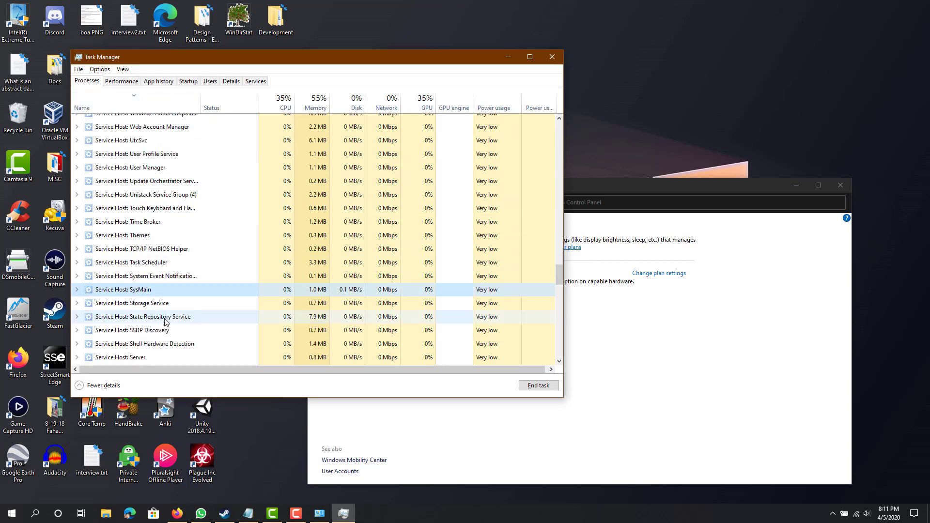
{"action": "right_click", "coordinate": [157, 290]}
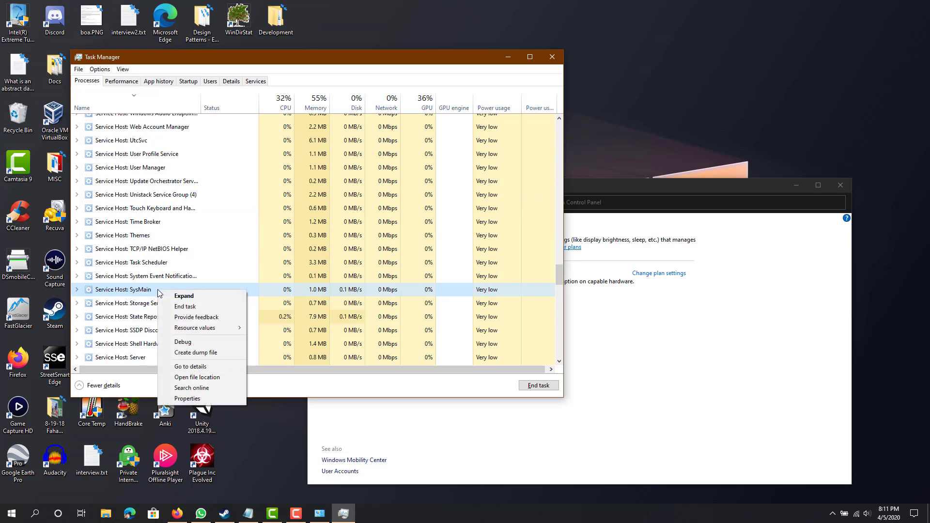
{"action": "left_click", "coordinate": [127, 294]}
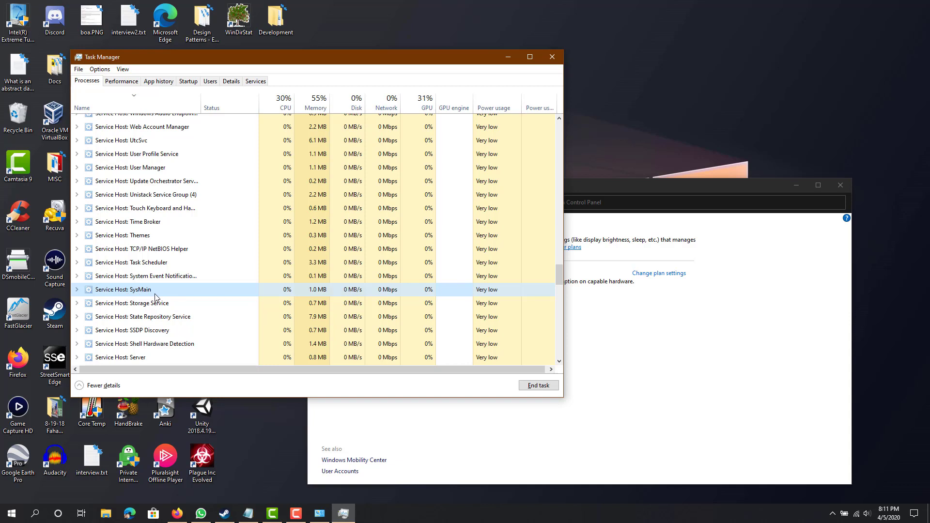
Close the Run prompt and scroll the process list back to Service Host: SysMain.
{"action": "key", "text": "super+r"}
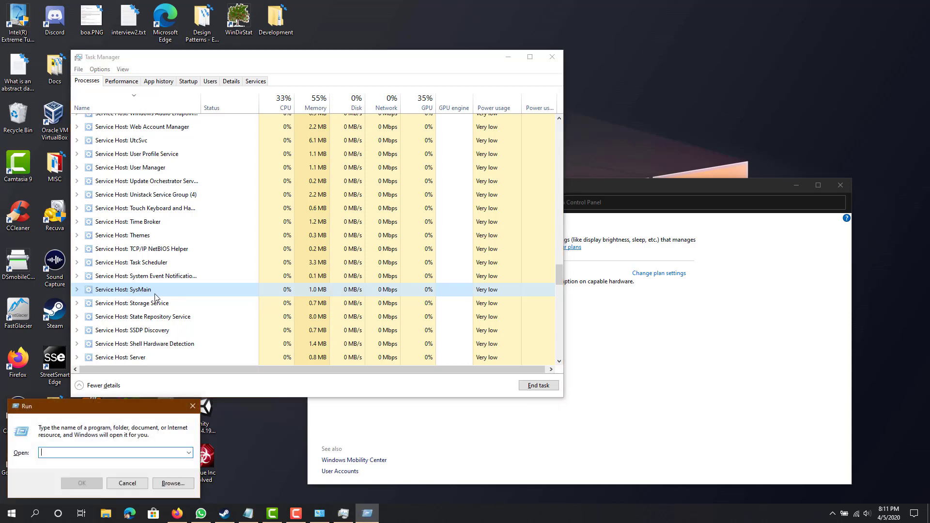
{"action": "left_click", "coordinate": [193, 406]}
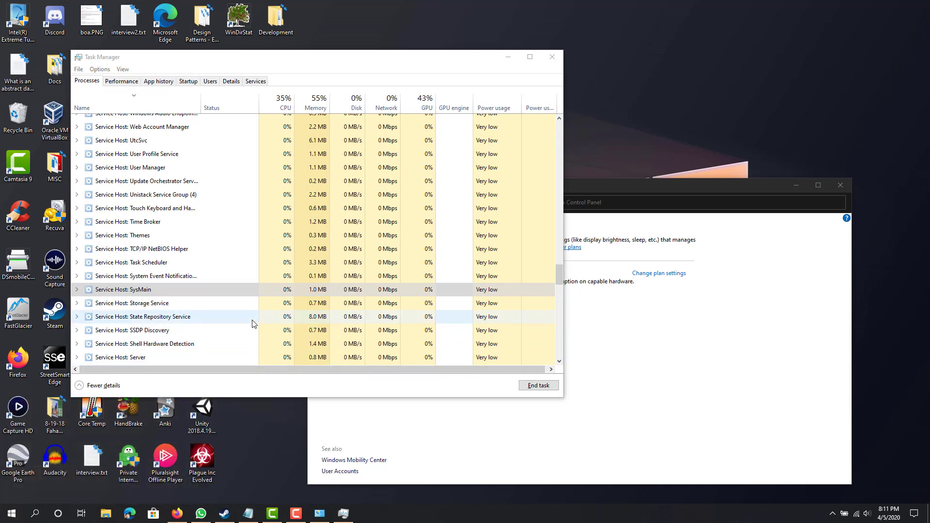
{"action": "left_click", "coordinate": [138, 290]}
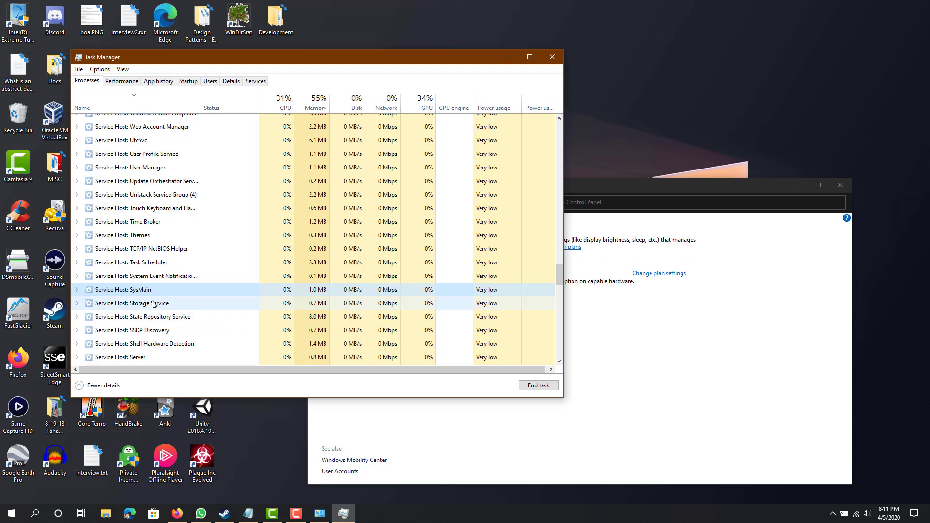
{"action": "scroll", "coordinate": [152, 305], "scroll_direction": "down", "scroll_amount": 1}
{"action": "scroll", "coordinate": [153, 305], "scroll_direction": "down", "scroll_amount": 1}
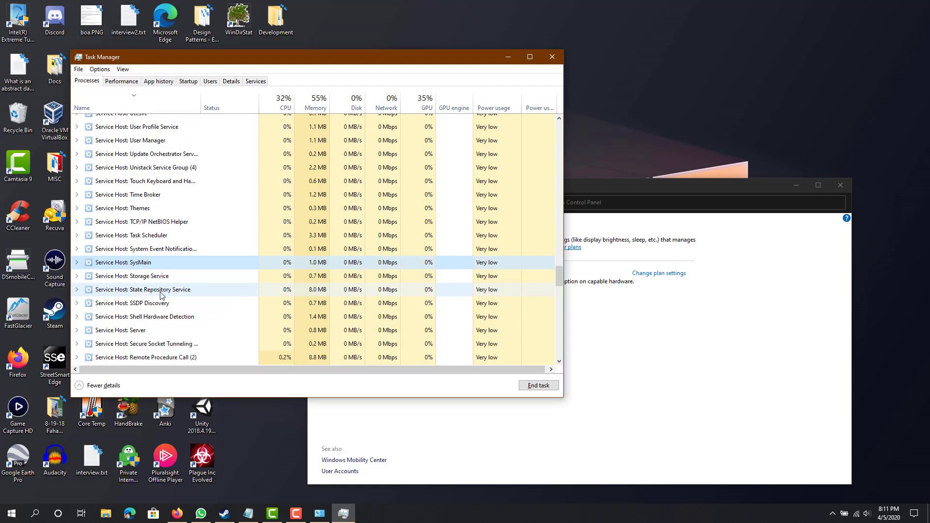
View the SysMain context menu twice, dismissing it each time without action.
{"action": "right_click", "coordinate": [133, 260]}
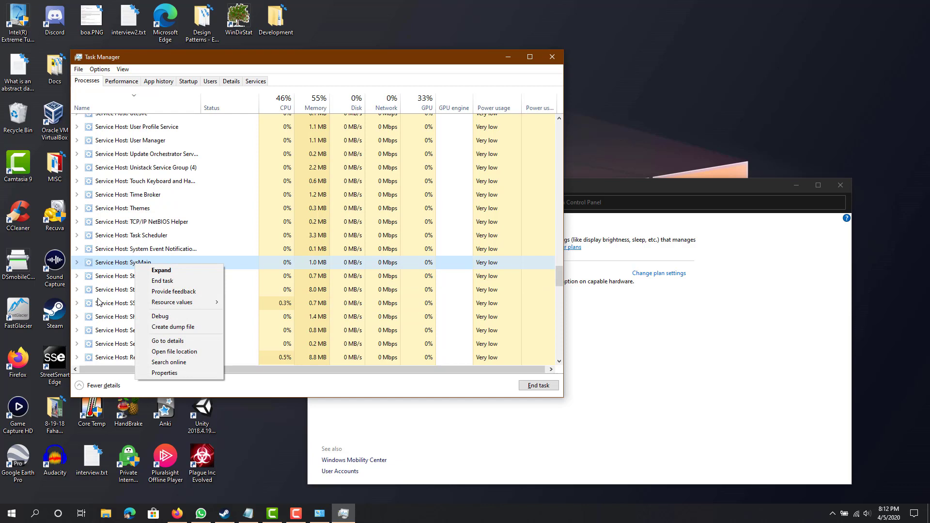
{"action": "left_click", "coordinate": [112, 274]}
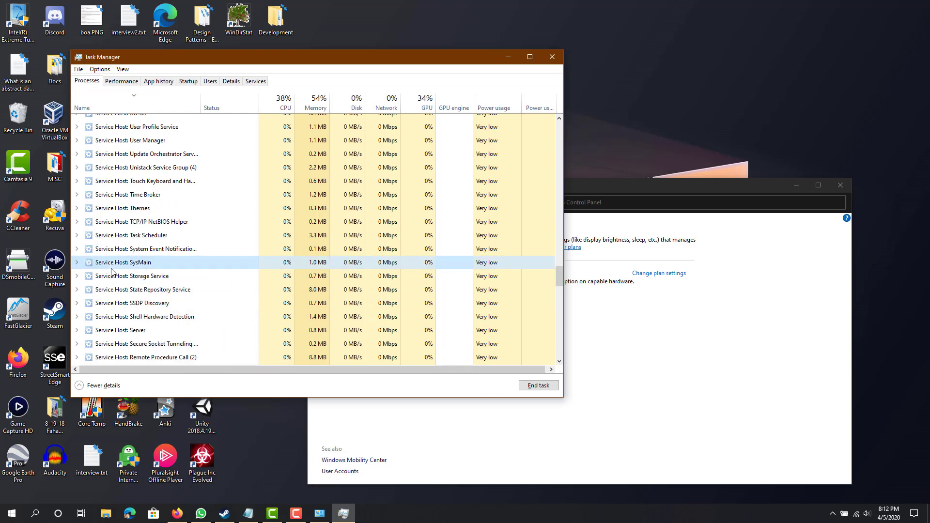
{"action": "right_click", "coordinate": [124, 264]}
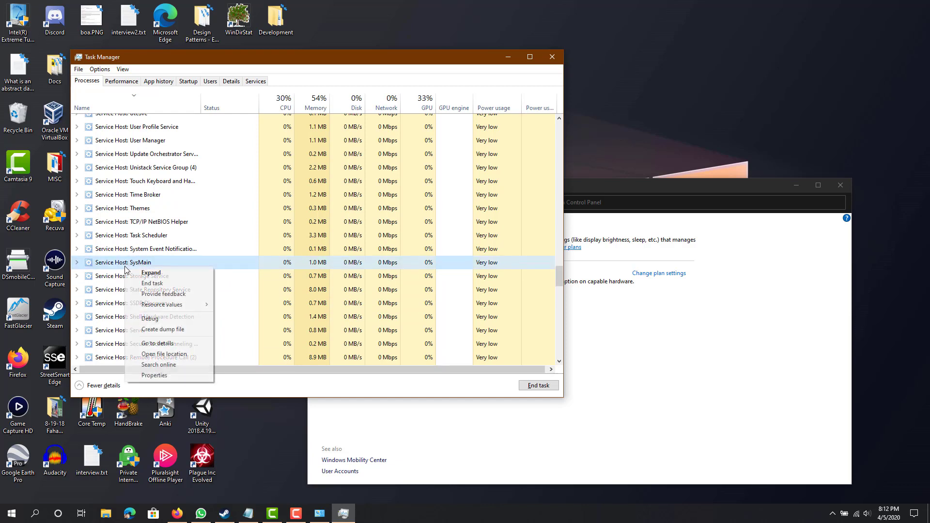
{"action": "left_click", "coordinate": [105, 267]}
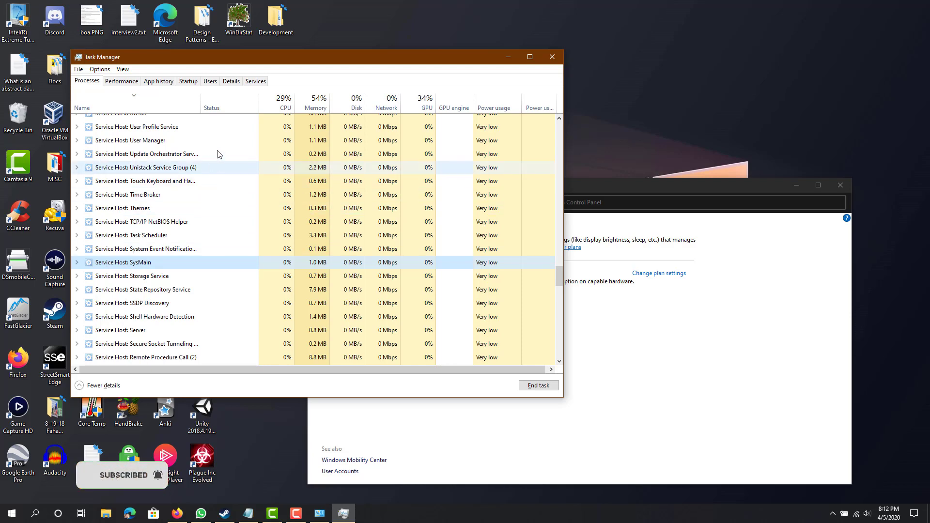
Show the Services tab and jump to services starting with S, selecting SCPolicySvc.
{"action": "left_click", "coordinate": [255, 83]}
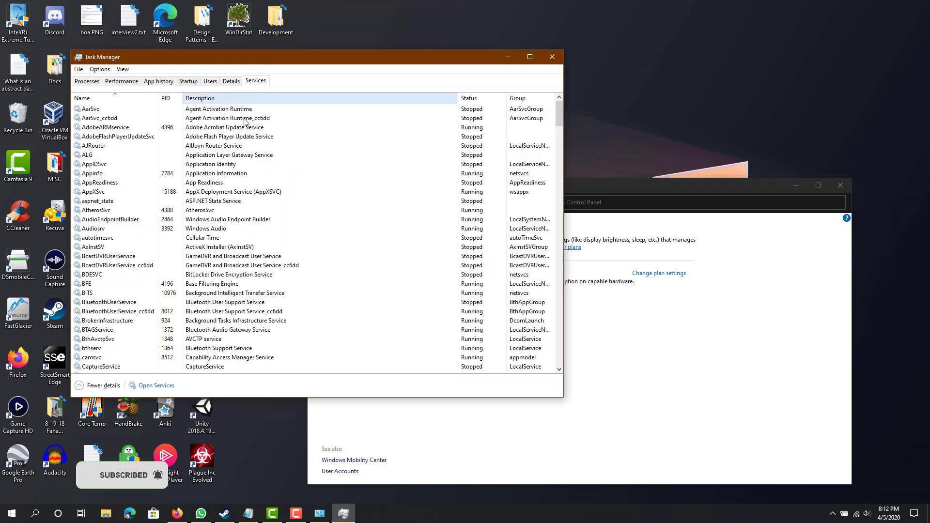
{"action": "scroll", "coordinate": [197, 182], "scroll_direction": "down", "scroll_amount": 12}
{"action": "scroll", "coordinate": [196, 182], "scroll_direction": "up", "scroll_amount": 8}
{"action": "scroll", "coordinate": [196, 182], "scroll_direction": "up", "scroll_amount": 1}
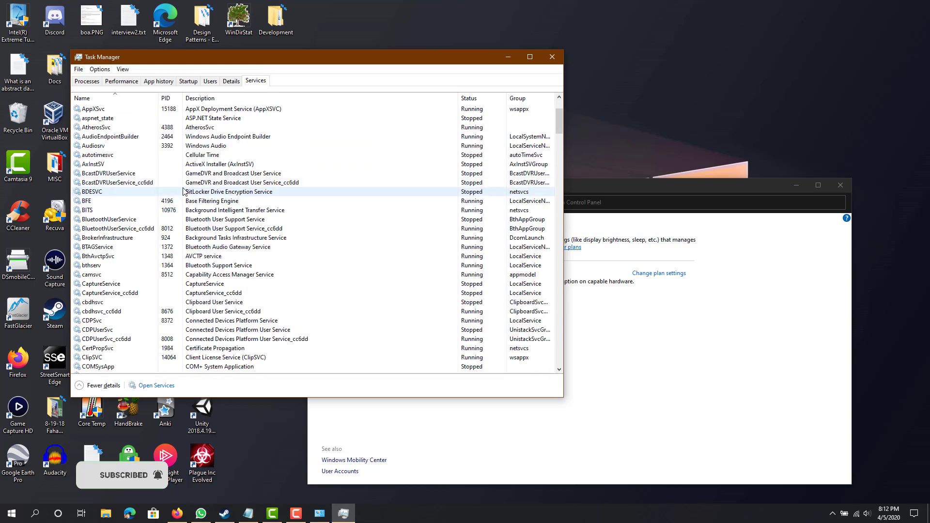
{"action": "key", "text": "s"}
{"action": "key", "text": "Down"}
{"action": "key", "text": "Down"}
{"action": "key", "text": "Down"}
{"action": "key", "text": "Down"}
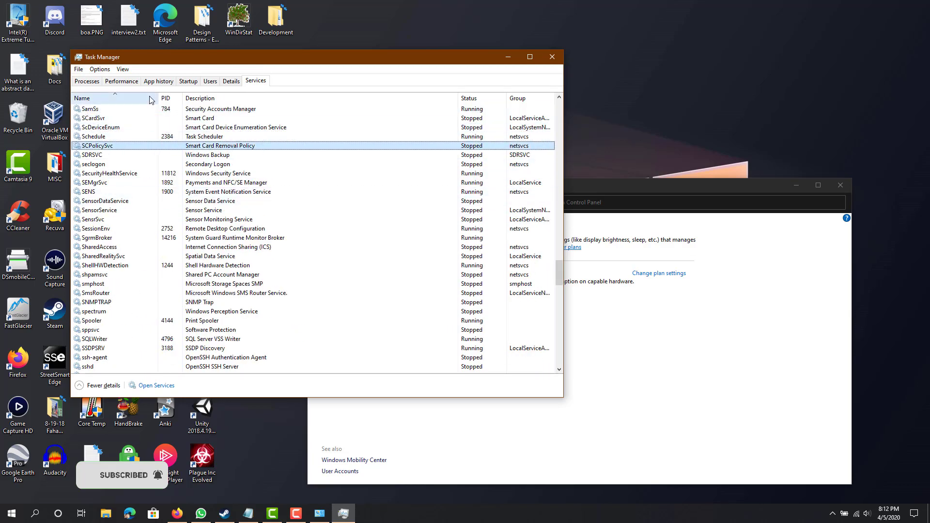
{"action": "left_click", "coordinate": [260, 81]}
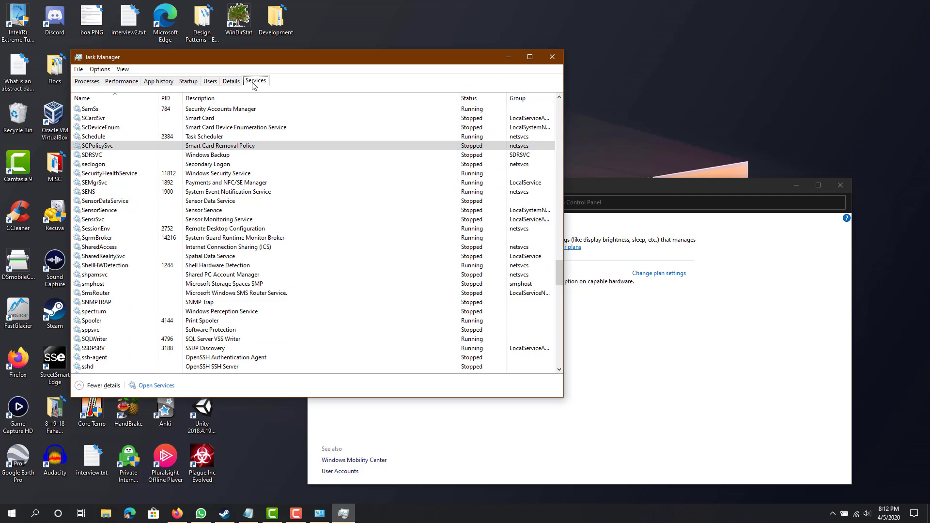
Select SysMain and view its Start/Stop/Restart menu, leaving the service running.
{"action": "scroll", "coordinate": [131, 232], "scroll_direction": "down", "scroll_amount": 15}
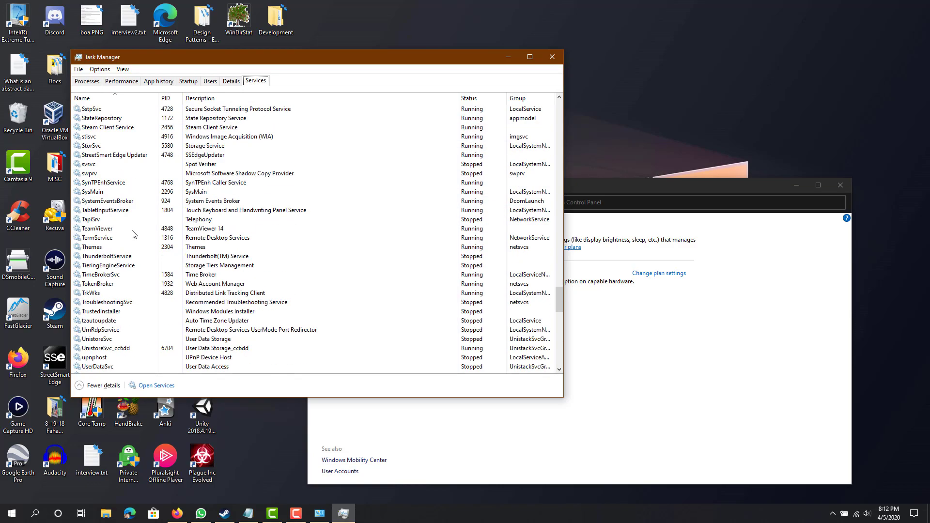
{"action": "scroll", "coordinate": [126, 208], "scroll_direction": "up", "scroll_amount": 10}
{"action": "scroll", "coordinate": [125, 206], "scroll_direction": "up", "scroll_amount": 8}
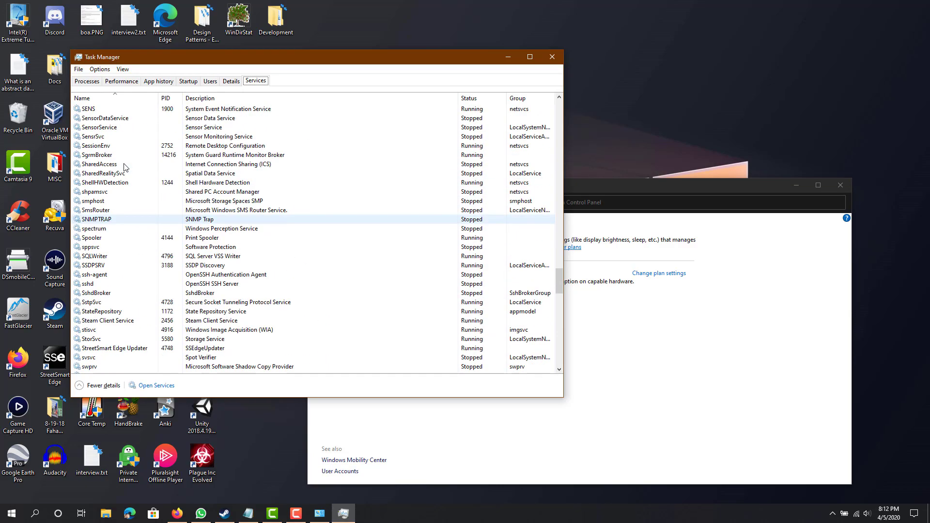
{"action": "scroll", "coordinate": [125, 193], "scroll_direction": "down", "scroll_amount": 2}
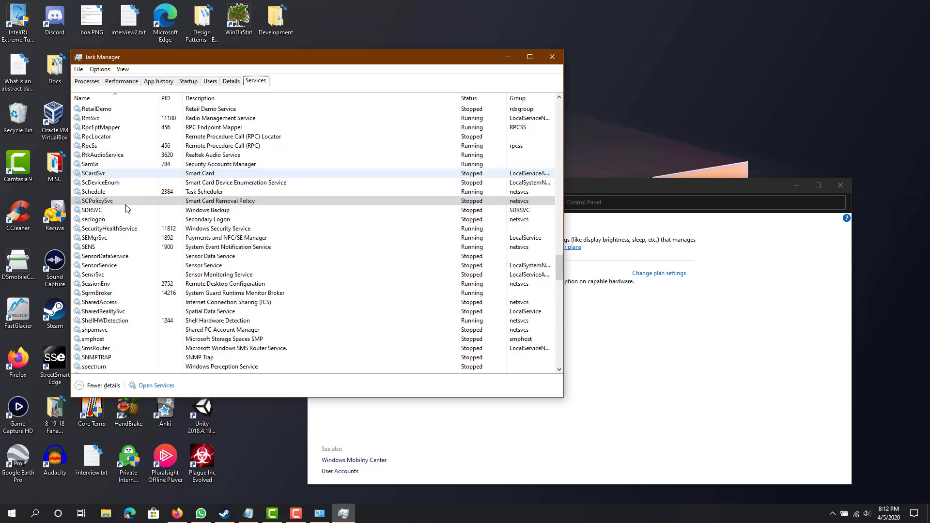
{"action": "scroll", "coordinate": [127, 213], "scroll_direction": "down", "scroll_amount": 1}
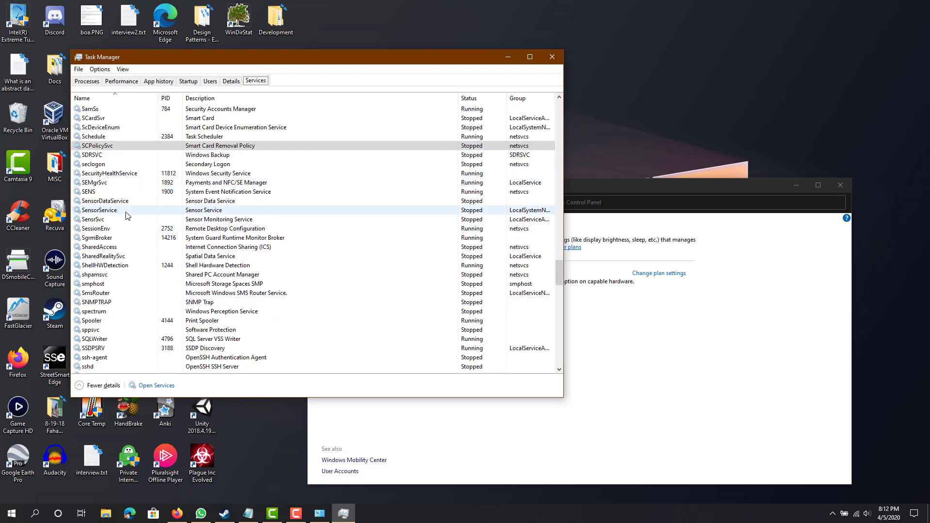
{"action": "scroll", "coordinate": [129, 281], "scroll_direction": "down", "scroll_amount": 1}
{"action": "scroll", "coordinate": [129, 284], "scroll_direction": "down", "scroll_amount": 3}
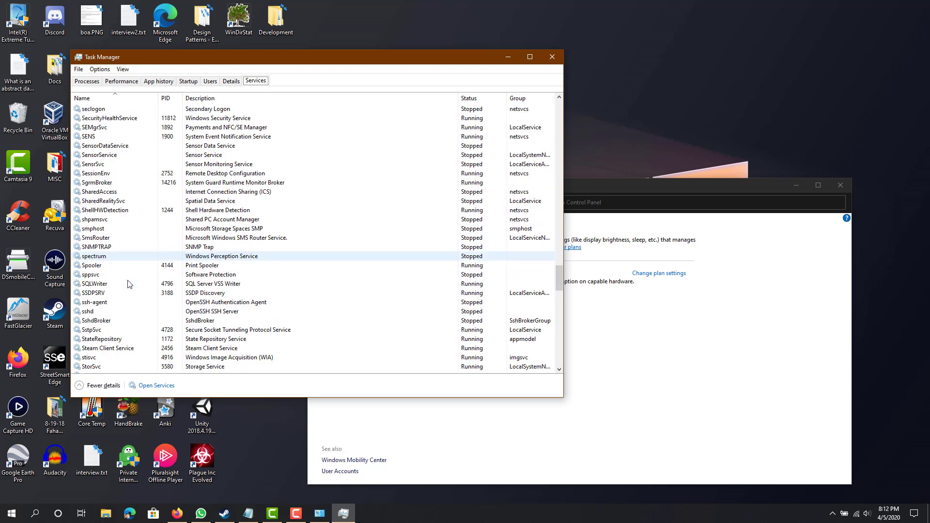
{"action": "left_click", "coordinate": [121, 357]}
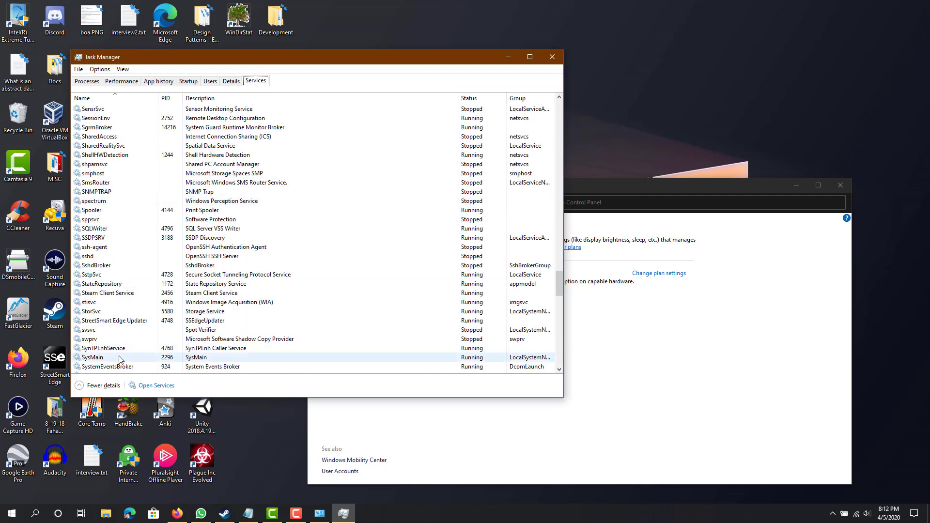
{"action": "scroll", "coordinate": [121, 357], "scroll_direction": "down", "scroll_amount": 5}
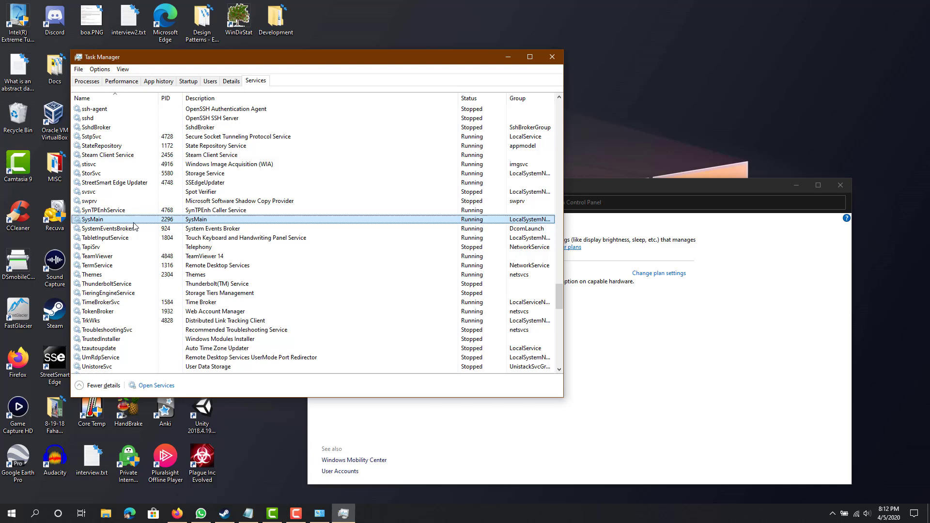
{"action": "right_click", "coordinate": [91, 222]}
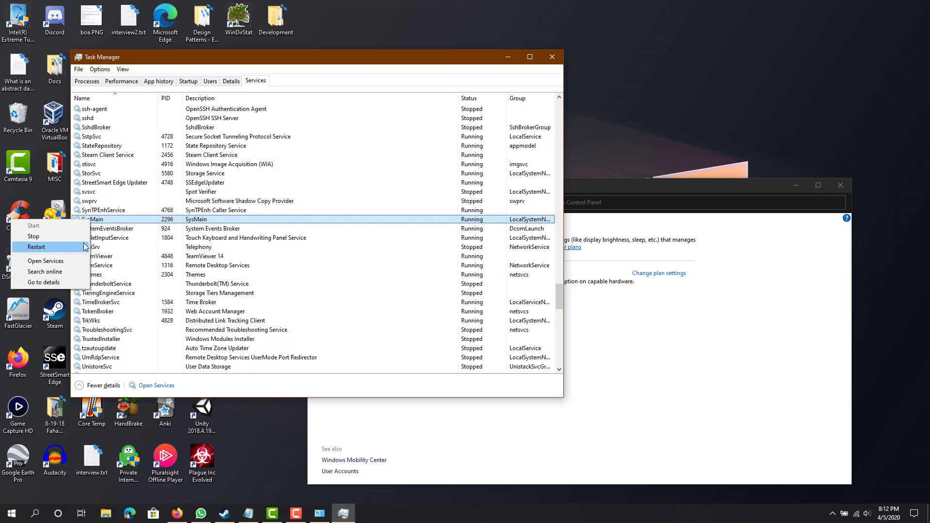
{"action": "left_click", "coordinate": [142, 223]}
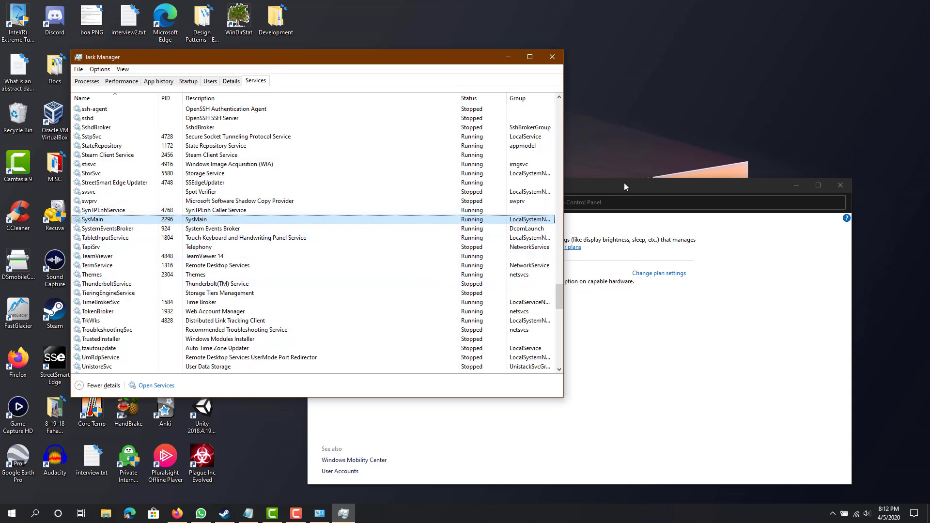
Start a new power plan based on High performance, then return to Task Manager's Processes.
{"action": "left_click_drag", "start_coordinate": [624, 184], "coordinate": [501, 124]}
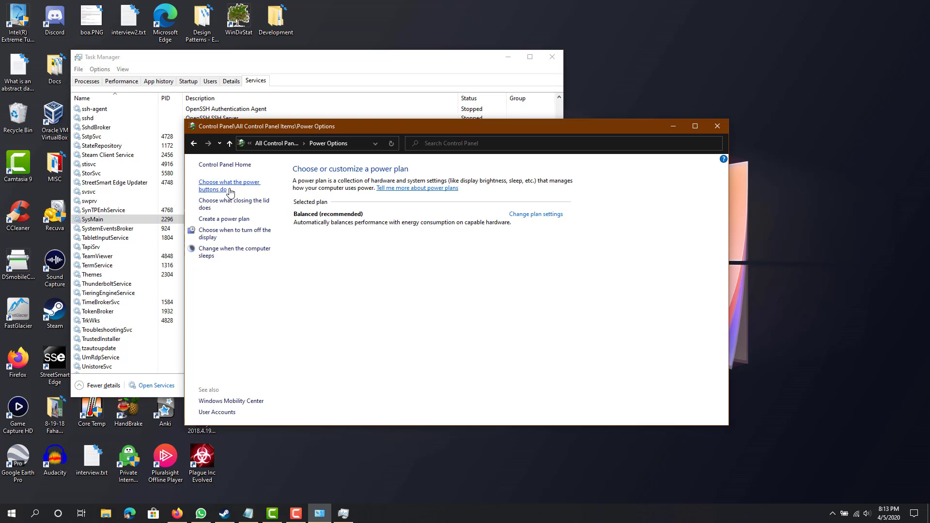
{"action": "left_click", "coordinate": [218, 219]}
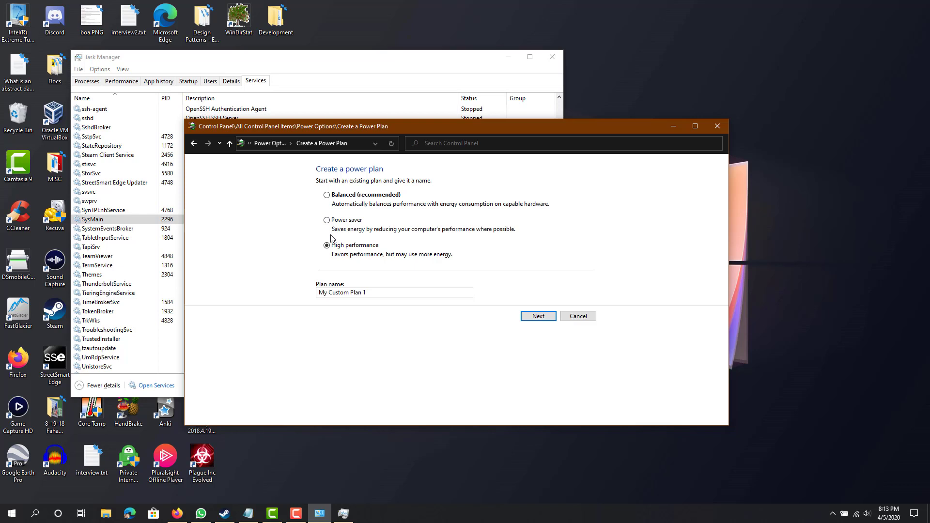
{"action": "left_click", "coordinate": [197, 144]}
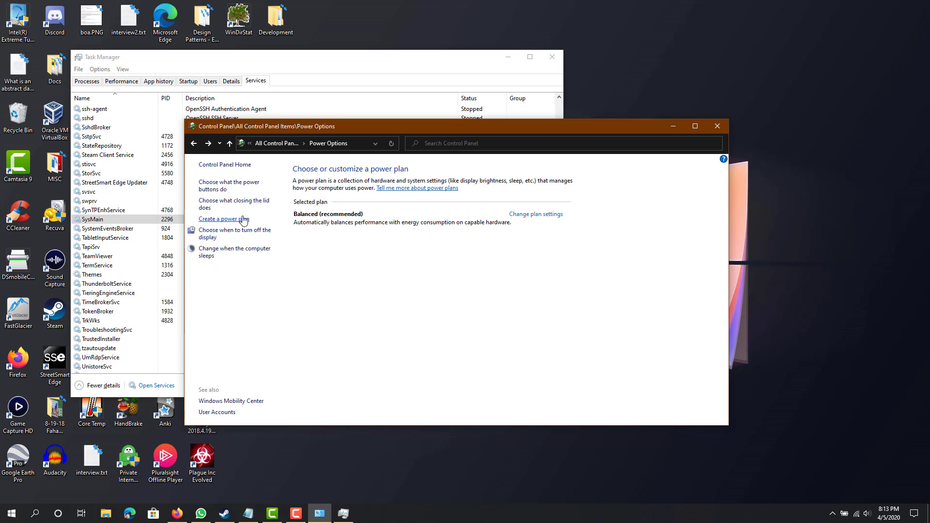
{"action": "left_click", "coordinate": [225, 220]}
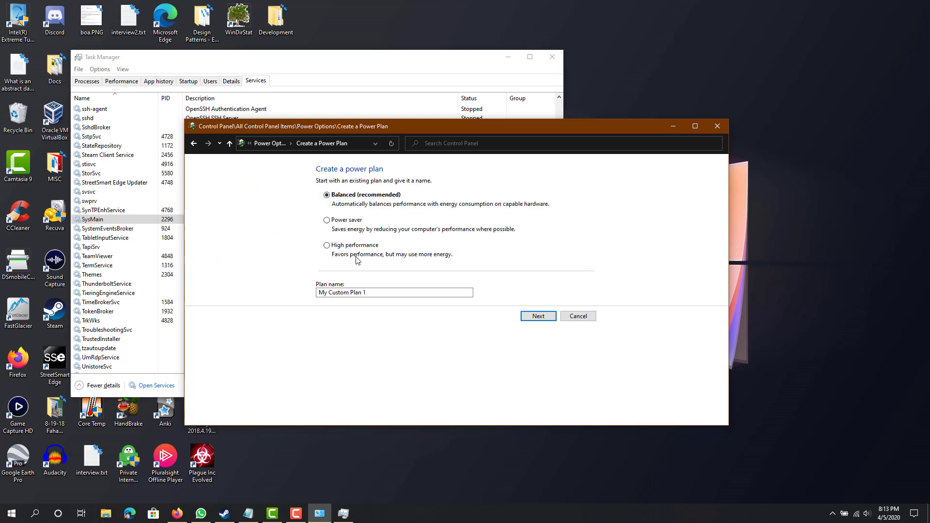
{"action": "left_click", "coordinate": [347, 247]}
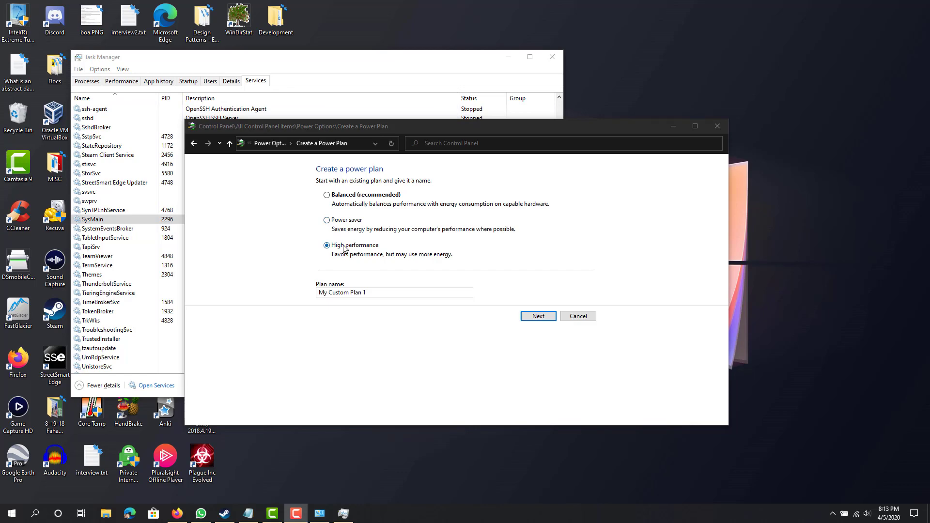
{"action": "left_click", "coordinate": [82, 82]}
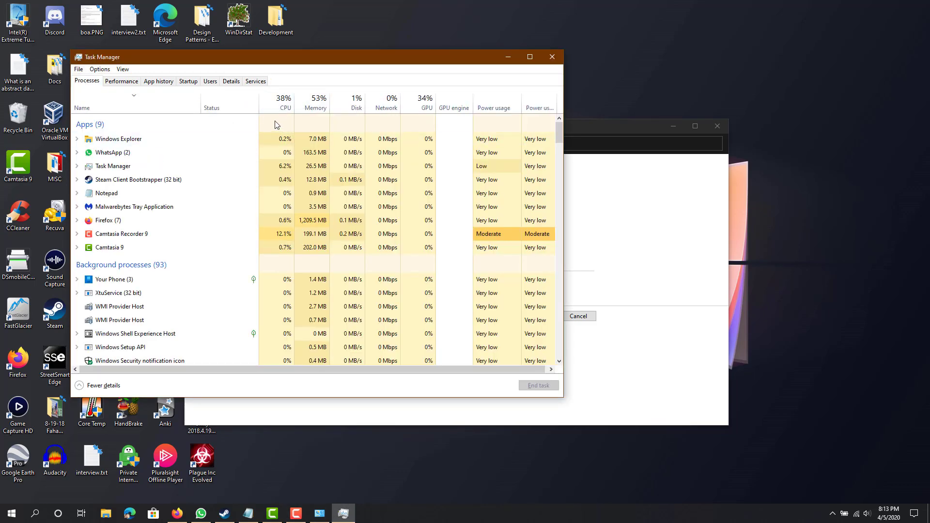
{"action": "left_click", "coordinate": [287, 110]}
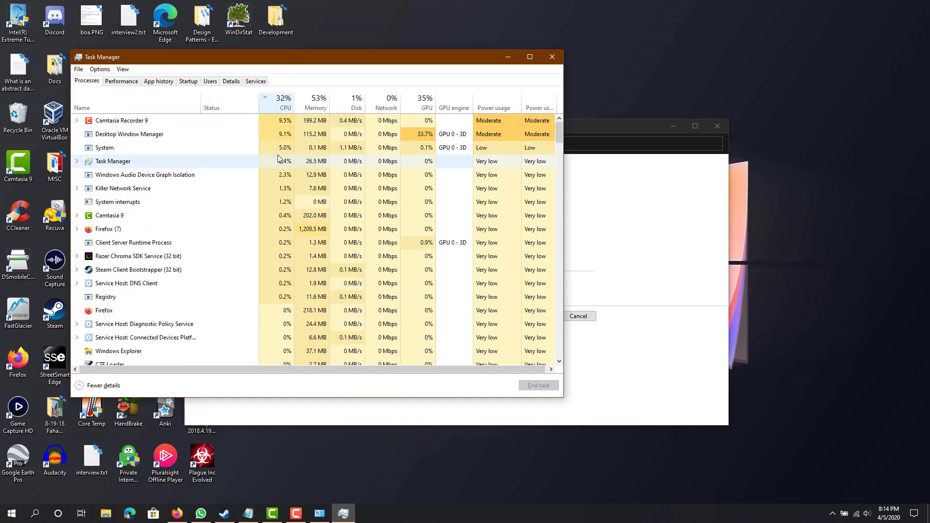
{"action": "left_click", "coordinate": [601, 237]}
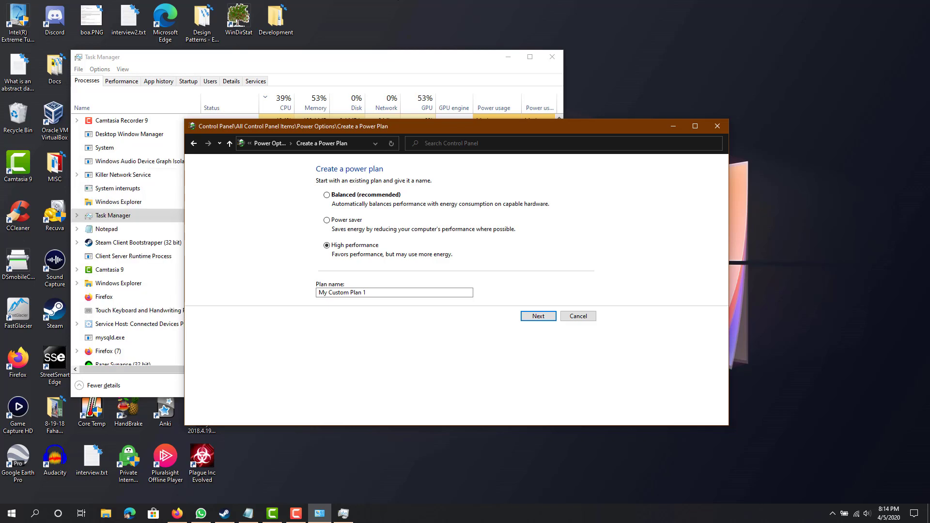
{"action": "left_click_drag", "start_coordinate": [351, 56], "coordinate": [350, 67]}
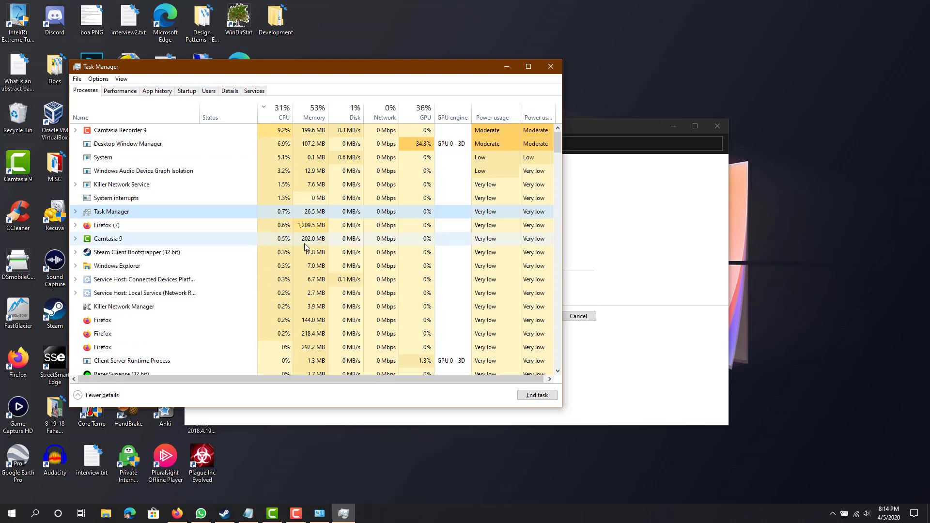
{"action": "left_click", "coordinate": [654, 368]}
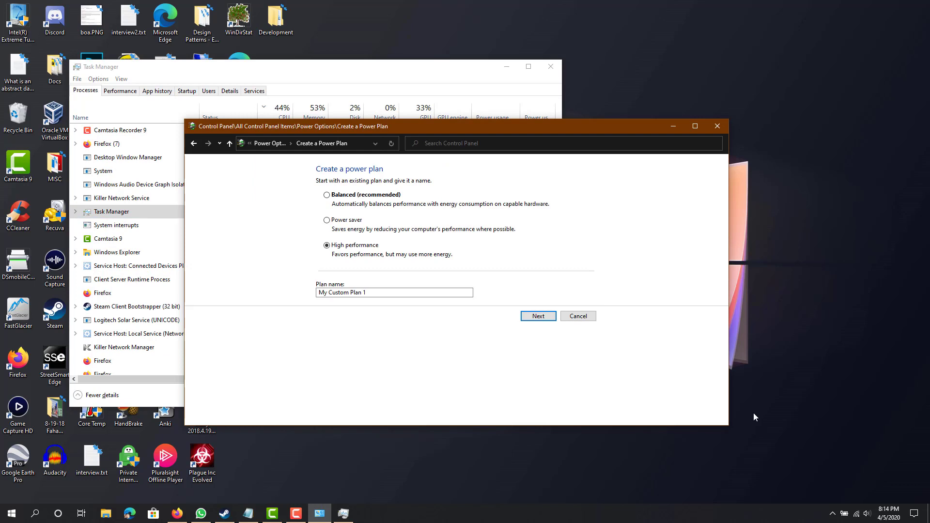
{"action": "left_click", "coordinate": [830, 514]}
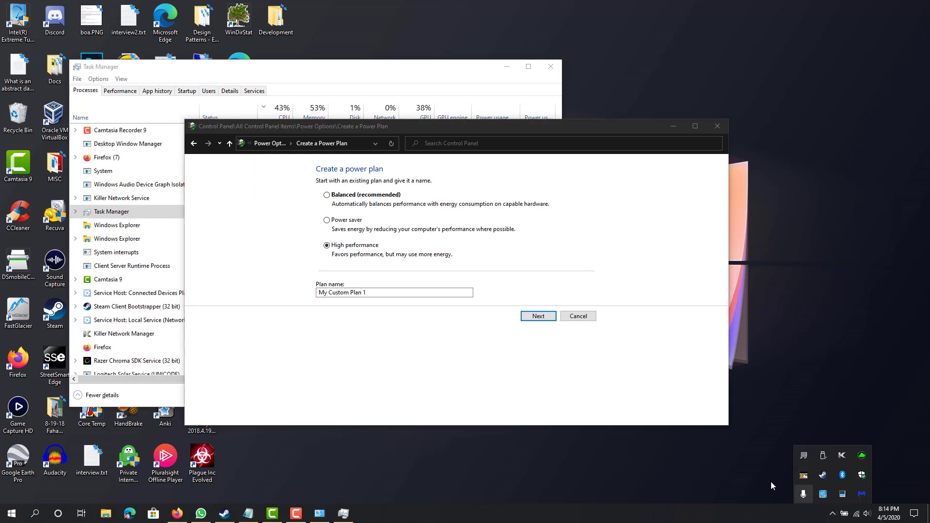
{"action": "left_click", "coordinate": [685, 462]}
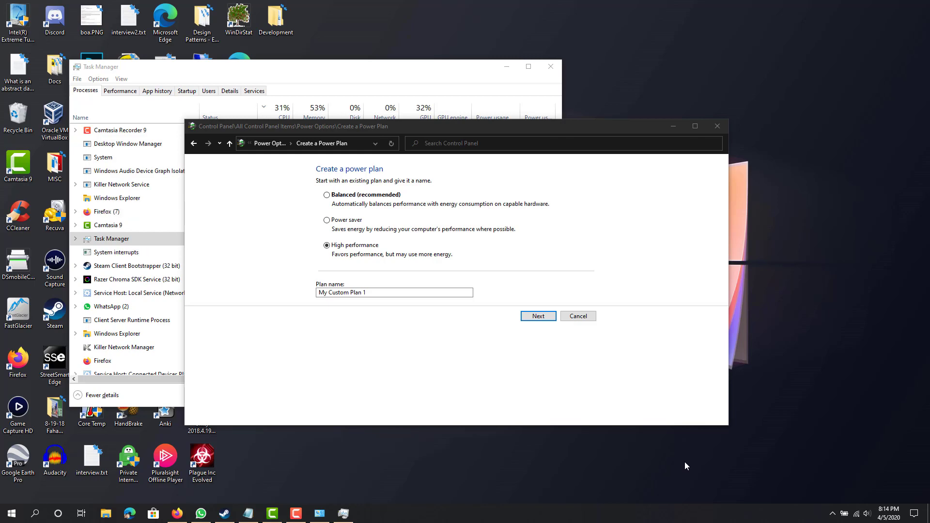
{"action": "left_click_drag", "start_coordinate": [304, 76], "coordinate": [314, 94]}
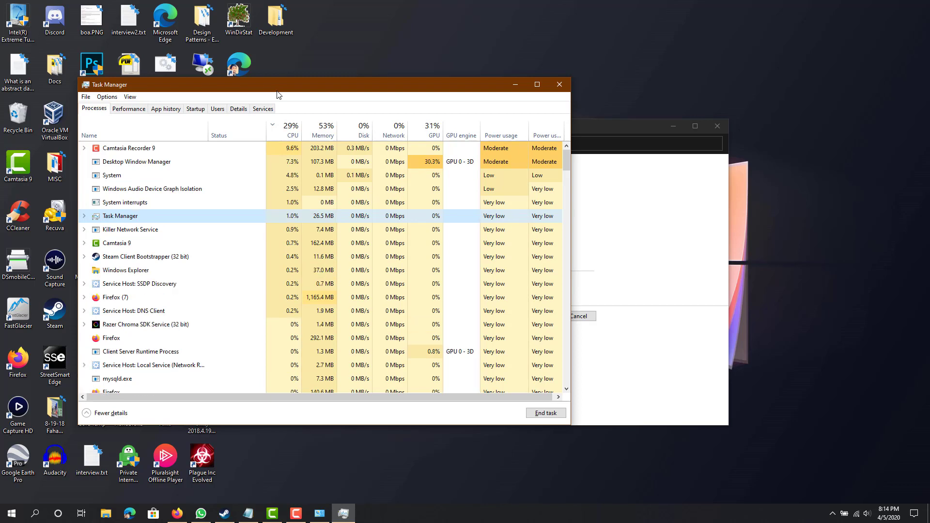
{"action": "left_click", "coordinate": [832, 514]}
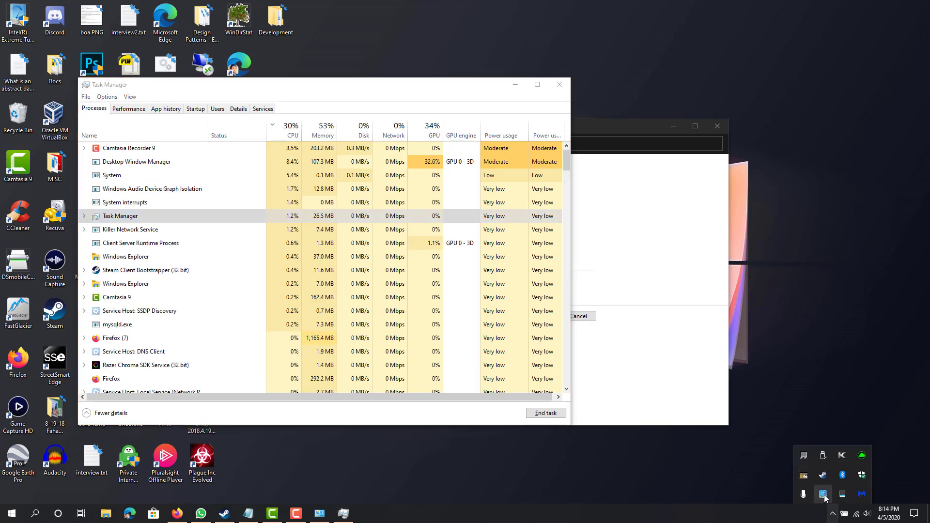
{"action": "left_click", "coordinate": [712, 478]}
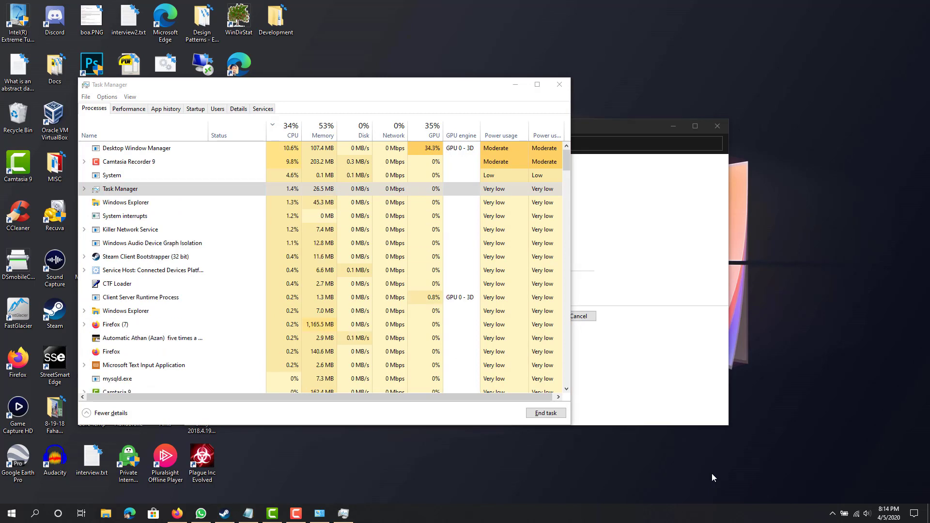
Open Windows Security from the tray and view Virus & threat protection, showing no current threats.
{"action": "left_click", "coordinate": [833, 513]}
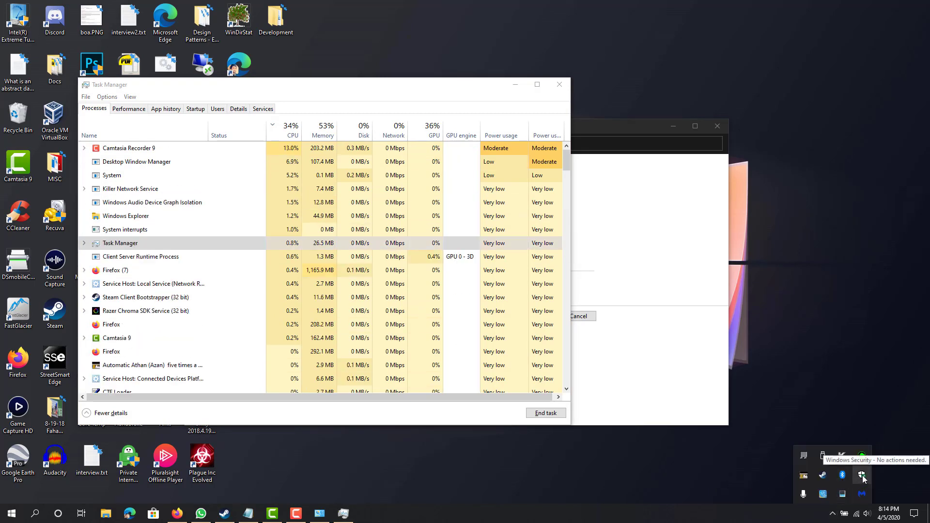
{"action": "left_click", "coordinate": [863, 476]}
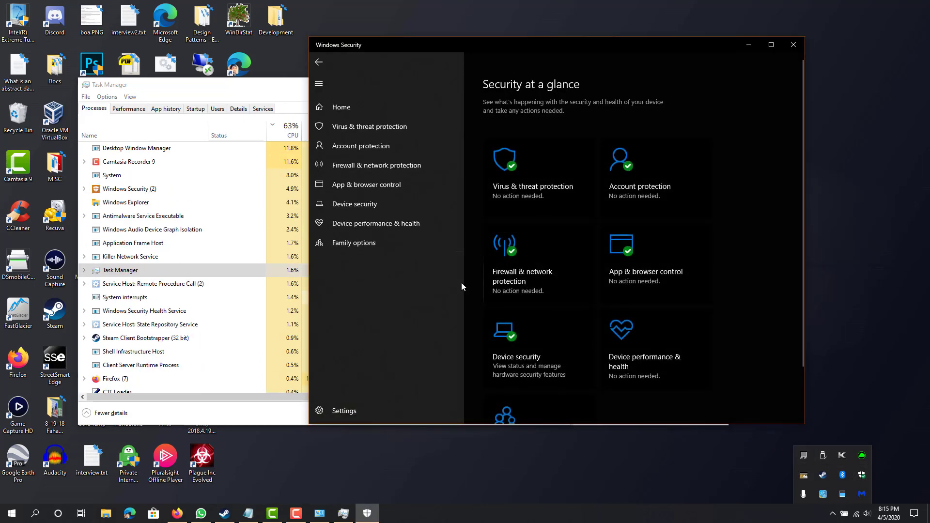
{"action": "left_click", "coordinate": [543, 205]}
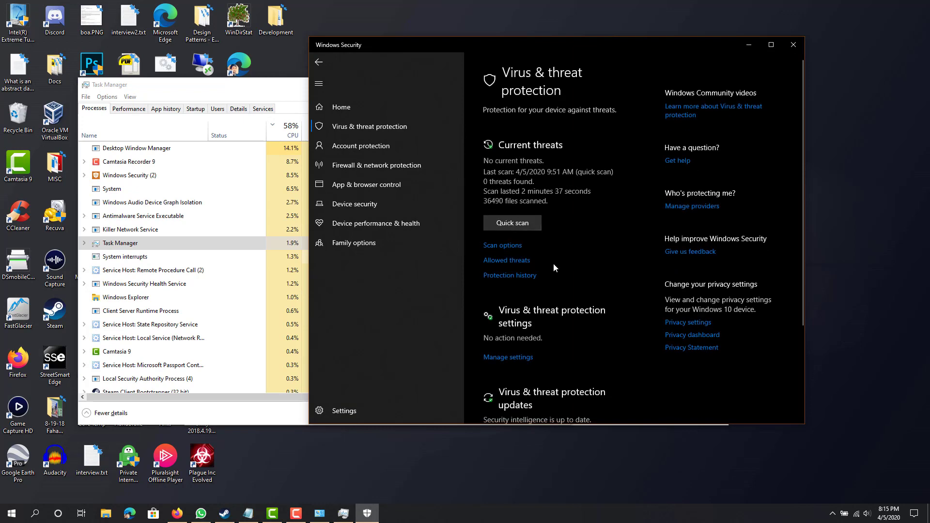
{"action": "scroll", "coordinate": [557, 266], "scroll_direction": "down", "scroll_amount": 3}
{"action": "scroll", "coordinate": [559, 271], "scroll_direction": "up", "scroll_amount": 3}
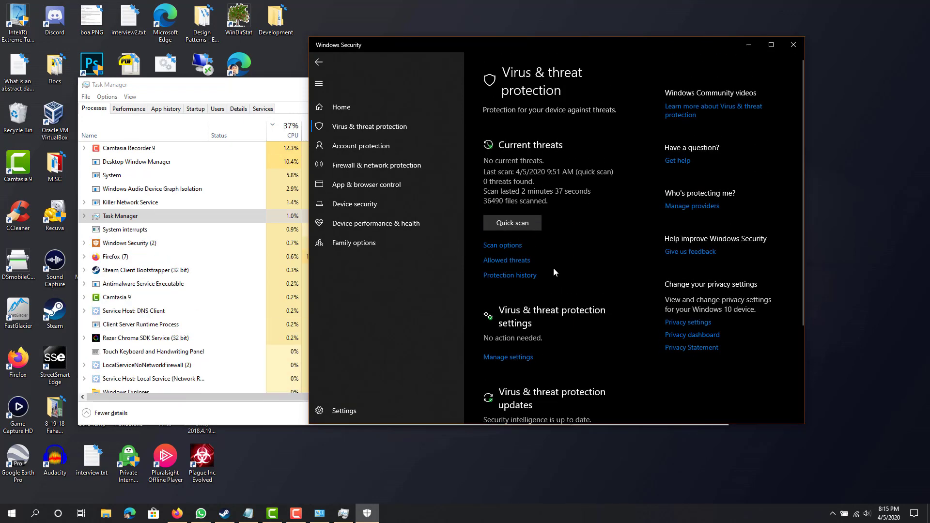
{"action": "left_click_drag", "start_coordinate": [436, 65], "coordinate": [467, 81]}
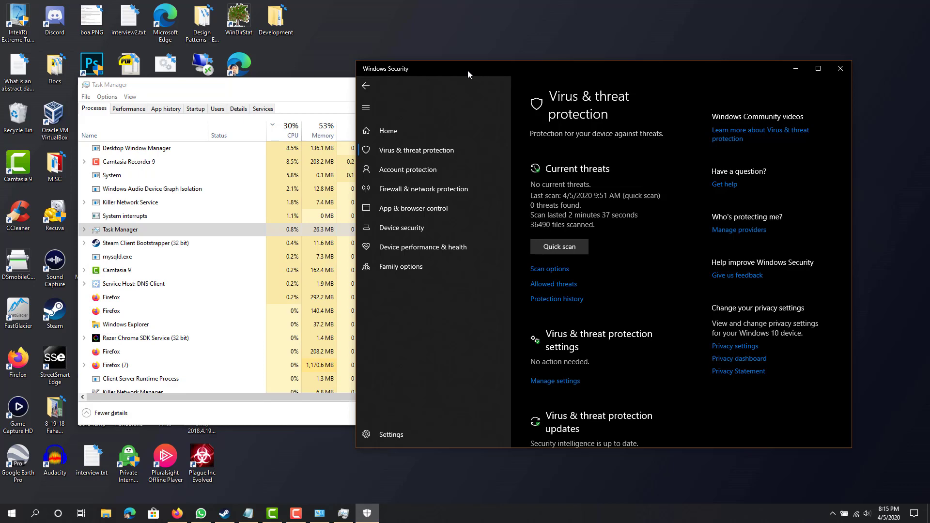
Narrow and reposition Task Manager beside Windows Security, then select Desktop Window Manager.
{"action": "left_click", "coordinate": [304, 87]}
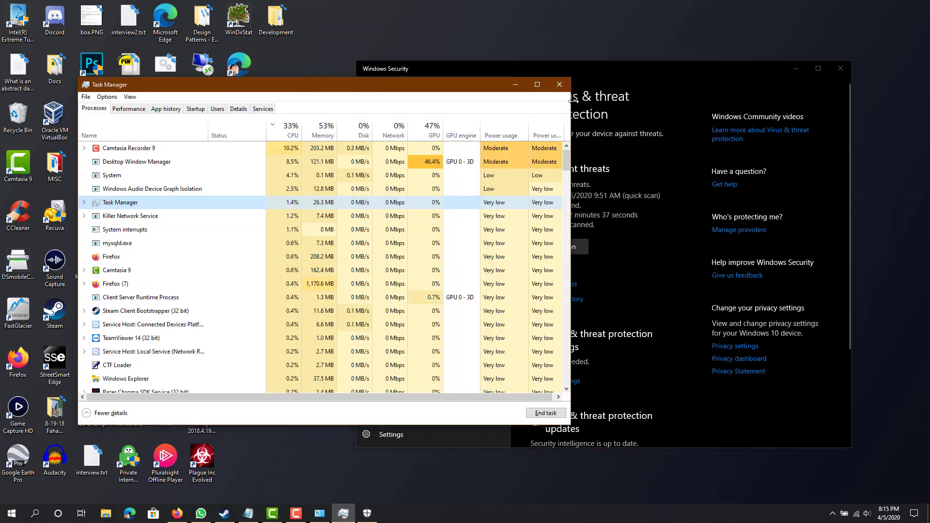
{"action": "left_click_drag", "start_coordinate": [570, 102], "coordinate": [535, 104]}
{"action": "left_click_drag", "start_coordinate": [500, 107], "coordinate": [503, 107]}
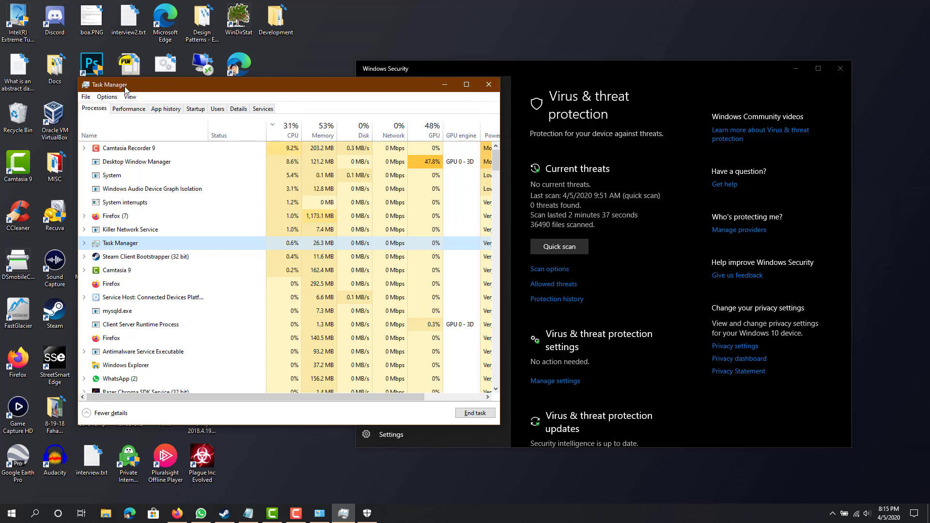
{"action": "left_click_drag", "start_coordinate": [125, 88], "coordinate": [135, 93]}
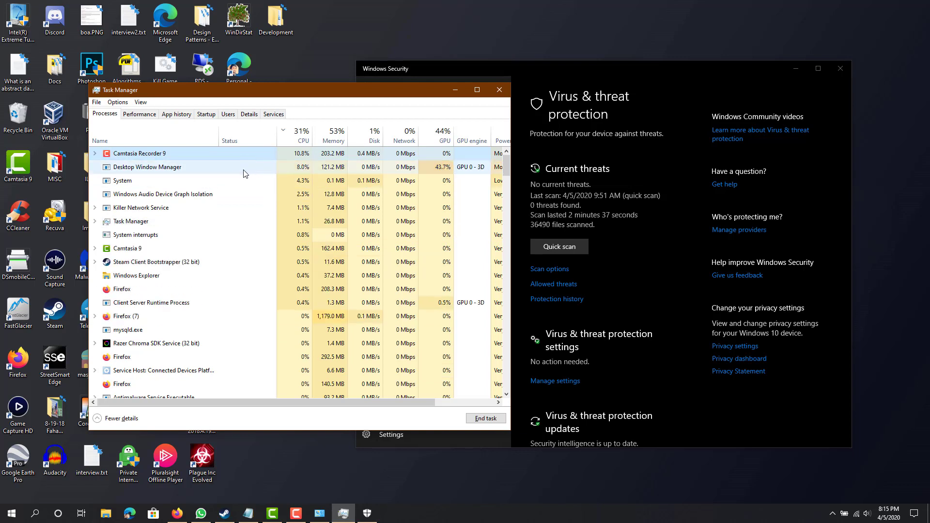
{"action": "left_click", "coordinate": [215, 169]}
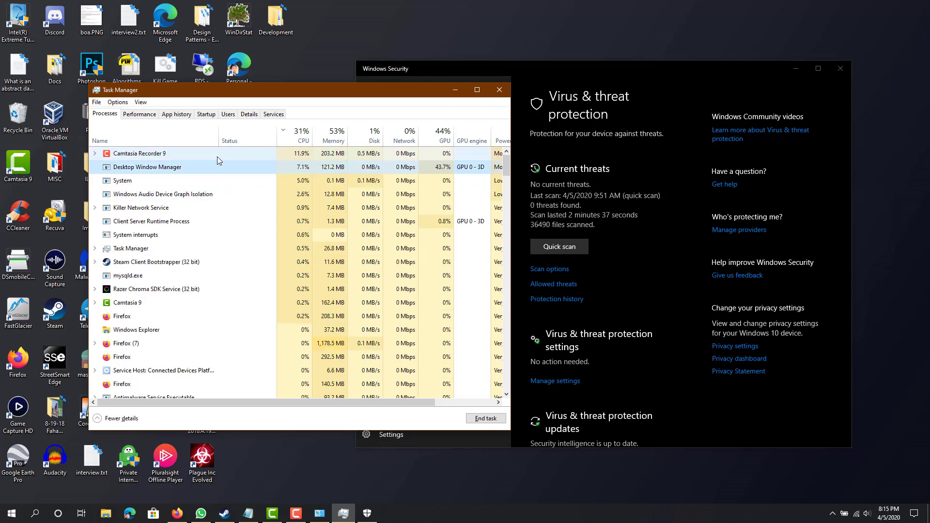
{"action": "left_click_drag", "start_coordinate": [294, 97], "coordinate": [297, 103]}
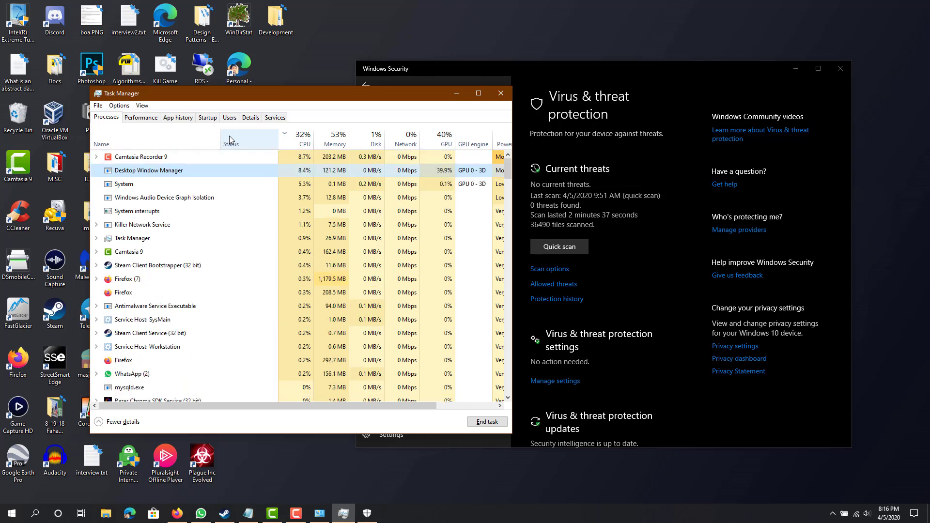
Switch to the Services tab at SysMain and select nearby rows SynTPEnhService, svsvc and swprv.
{"action": "left_click", "coordinate": [274, 118]}
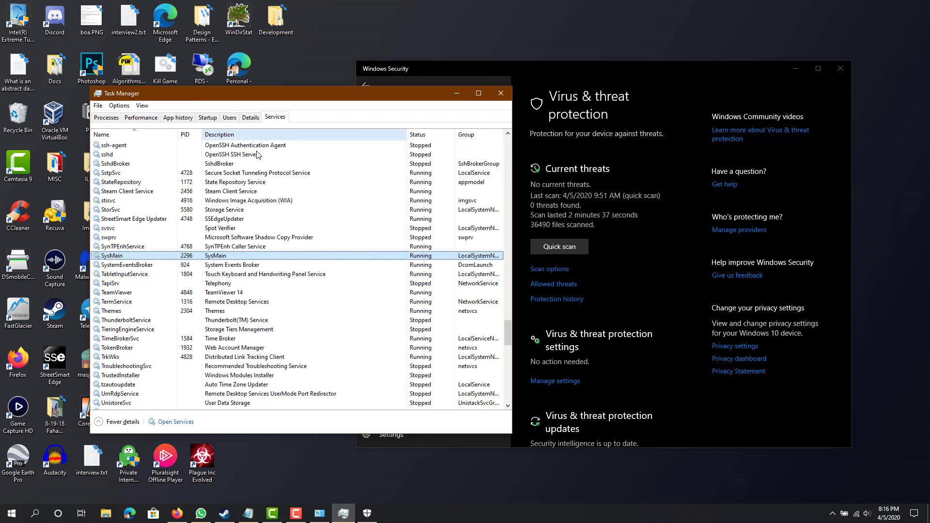
{"action": "left_click", "coordinate": [219, 219]}
{"action": "left_click", "coordinate": [217, 248]}
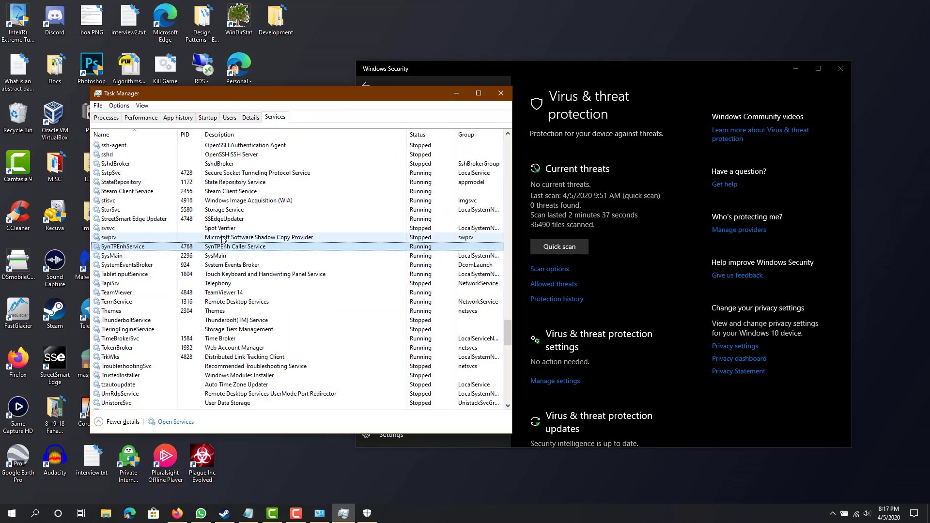
{"action": "left_click", "coordinate": [224, 229]}
{"action": "left_click", "coordinate": [224, 239]}
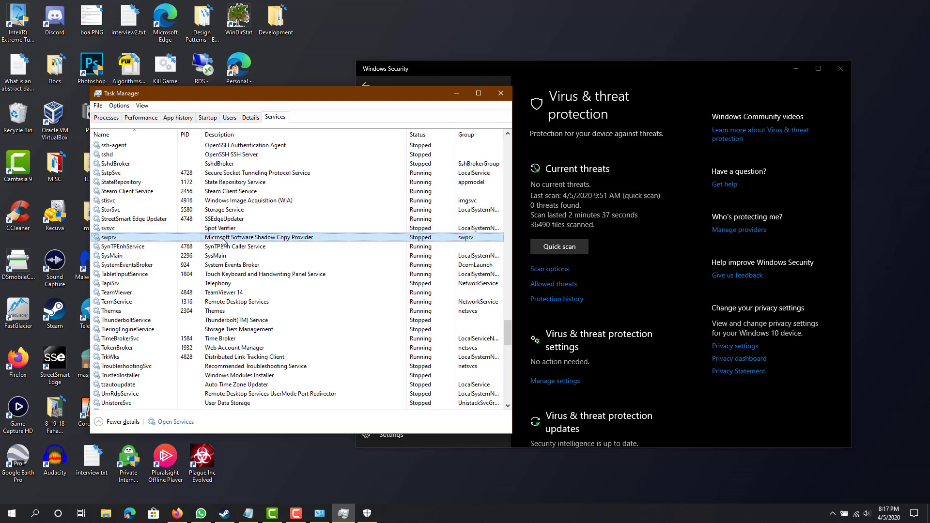